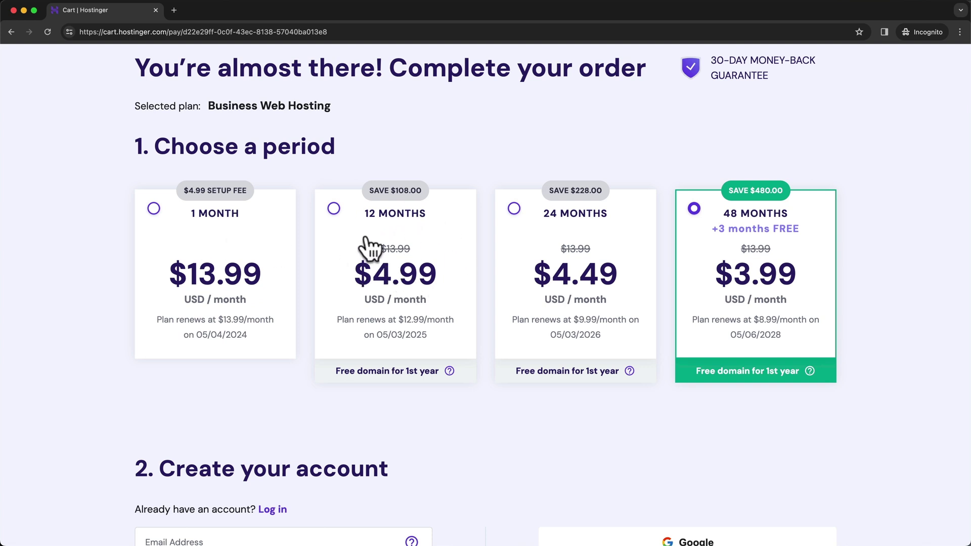
Choose the 12-month period for Business Web Hosting and enter the password for the new account.
{"action": "scroll", "coordinate": [396, 147], "scroll_direction": "up", "scroll_amount": 1}
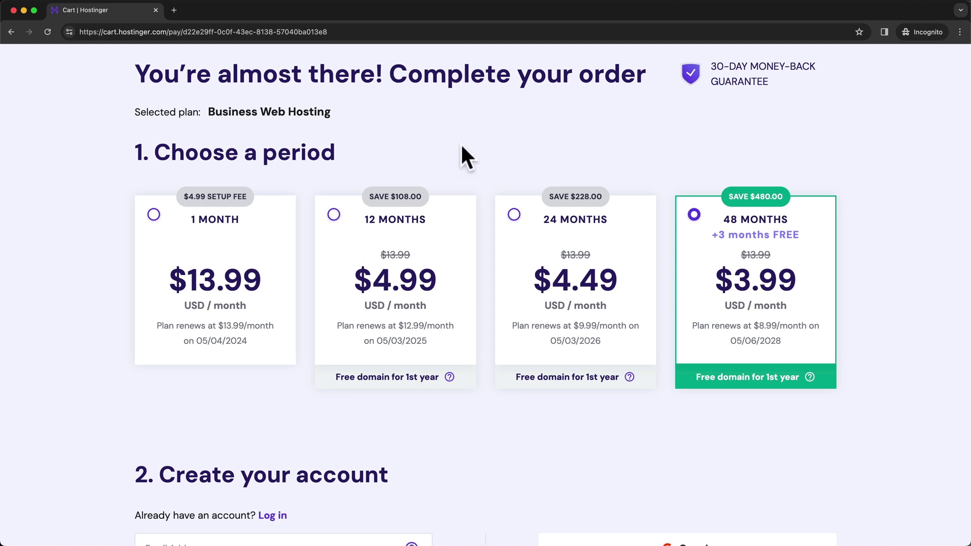
{"action": "left_click", "coordinate": [334, 215]}
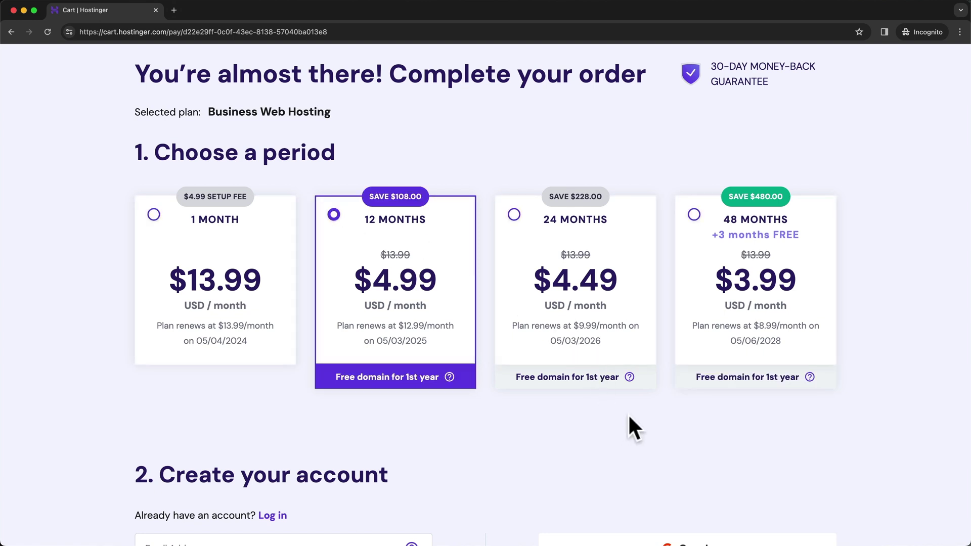
{"action": "scroll", "coordinate": [629, 417], "scroll_direction": "down", "scroll_amount": 5}
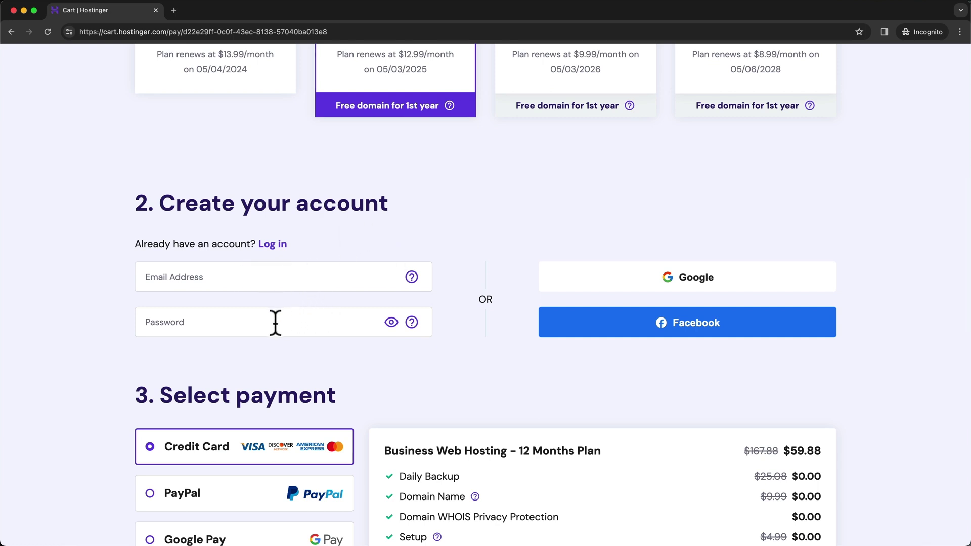
{"action": "left_click", "coordinate": [322, 321]}
Apply the coupon code METICSMEDIA to the hosting order.
{"action": "scroll", "coordinate": [480, 354], "scroll_direction": "down", "scroll_amount": 5}
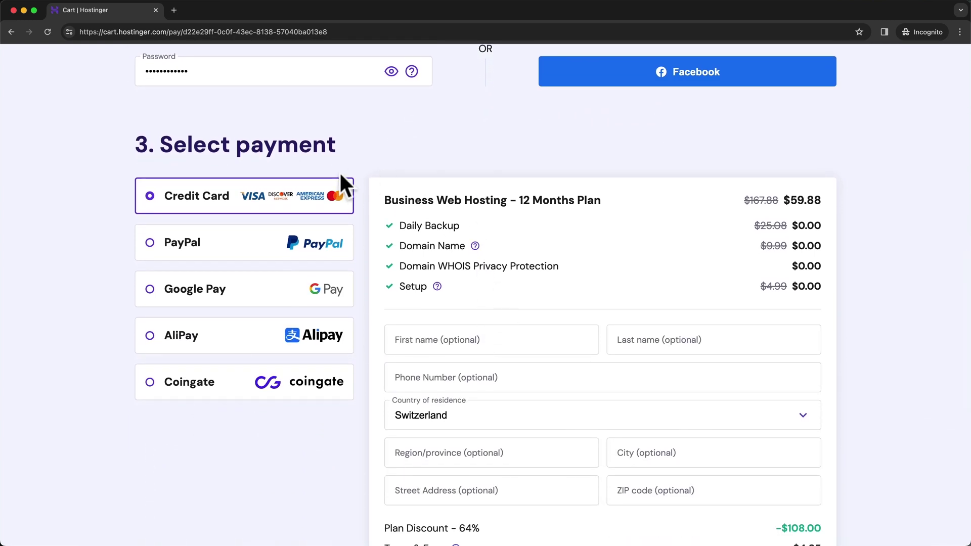
{"action": "scroll", "coordinate": [366, 188], "scroll_direction": "down", "scroll_amount": 4}
{"action": "scroll", "coordinate": [367, 188], "scroll_direction": "down", "scroll_amount": 4}
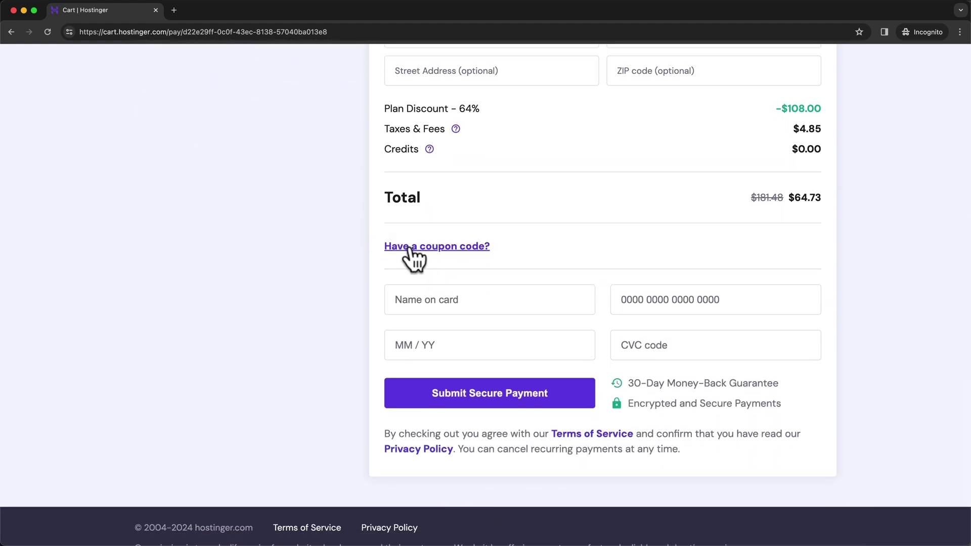
{"action": "left_click", "coordinate": [442, 246]}
{"action": "left_click", "coordinate": [478, 284]}
{"action": "type", "text": "METICSMEDIA"}
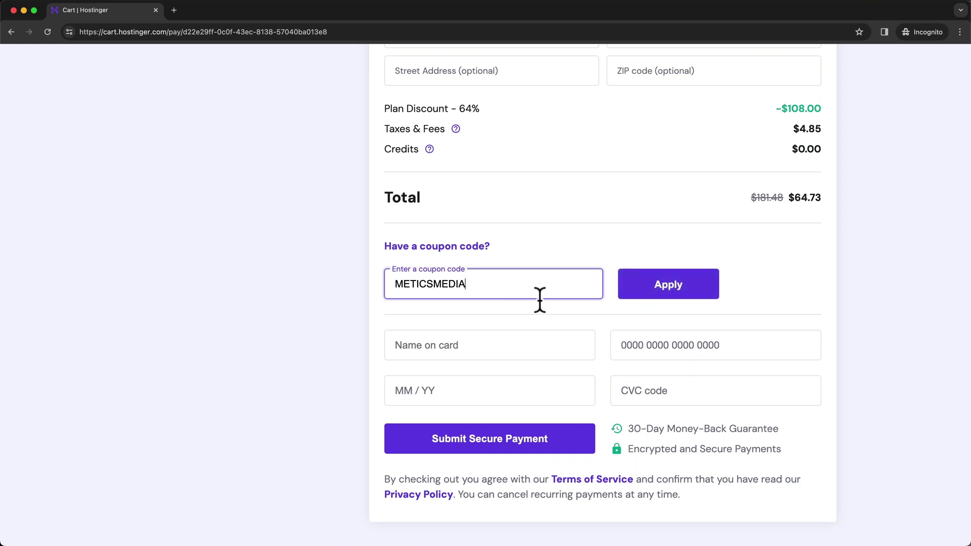
{"action": "left_click", "coordinate": [652, 285]}
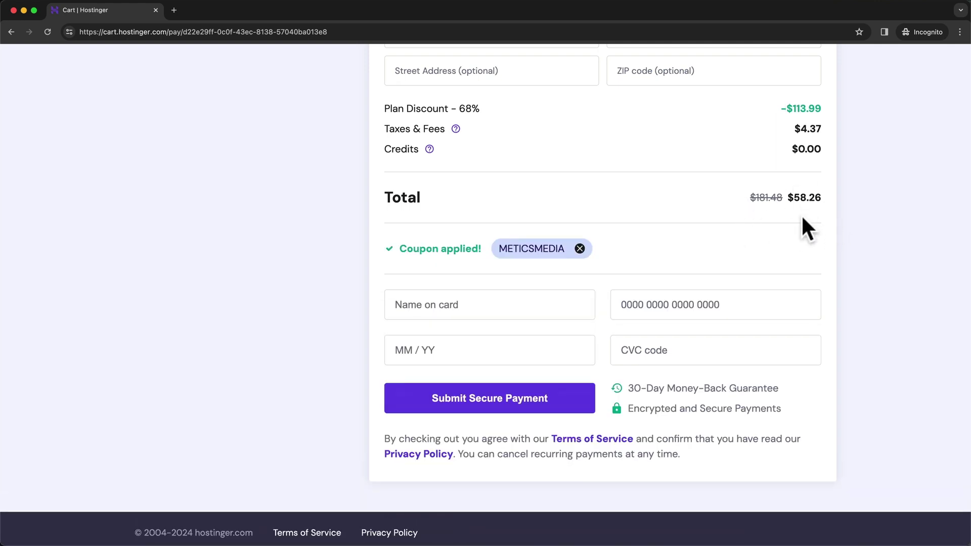
Review the order's plan items, payment methods, optional billing fields and total before paying.
{"action": "scroll", "coordinate": [802, 225], "scroll_direction": "up", "scroll_amount": 4}
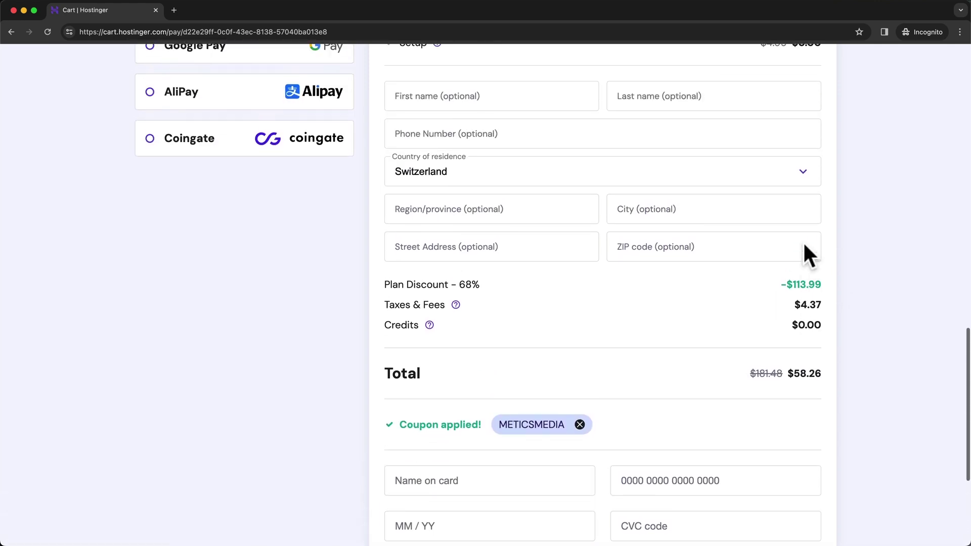
{"action": "scroll", "coordinate": [776, 408], "scroll_direction": "up", "scroll_amount": 5}
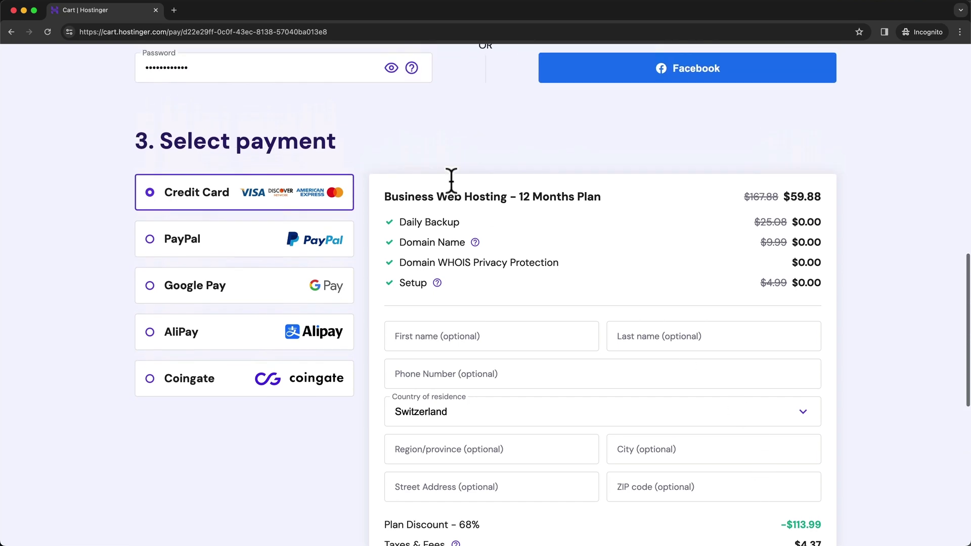
{"action": "scroll", "coordinate": [465, 262], "scroll_direction": "down", "scroll_amount": 1}
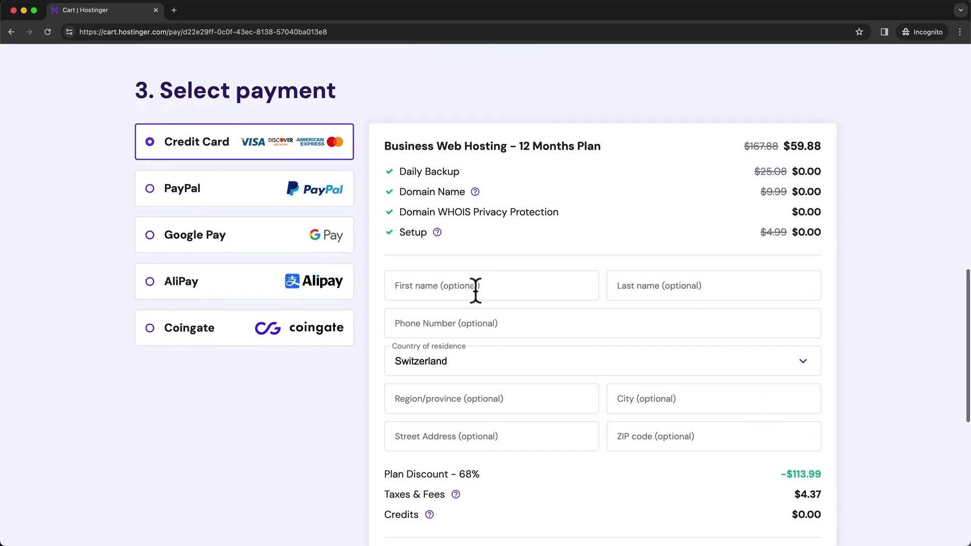
{"action": "scroll", "coordinate": [480, 318], "scroll_direction": "down", "scroll_amount": 1}
{"action": "scroll", "coordinate": [581, 278], "scroll_direction": "down", "scroll_amount": 1}
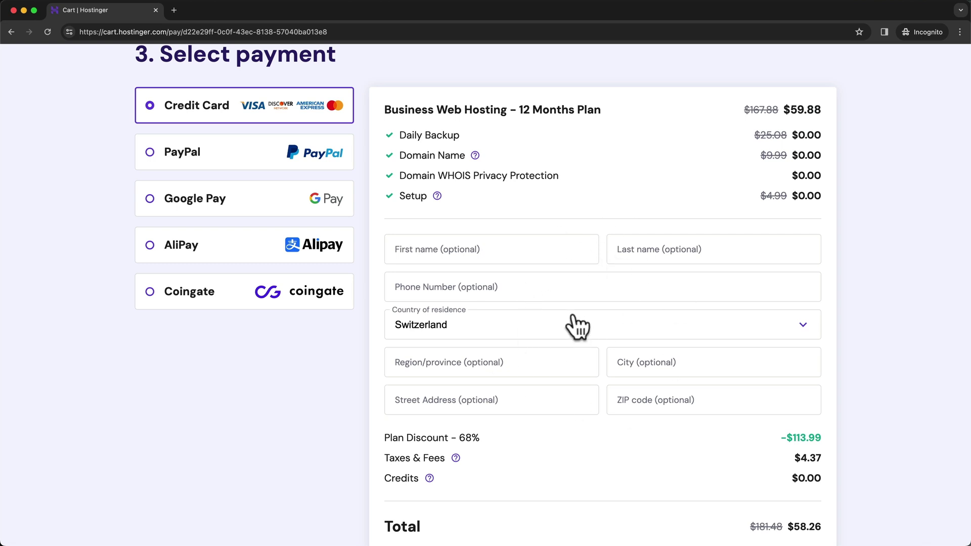
{"action": "scroll", "coordinate": [581, 331], "scroll_direction": "down", "scroll_amount": 6}
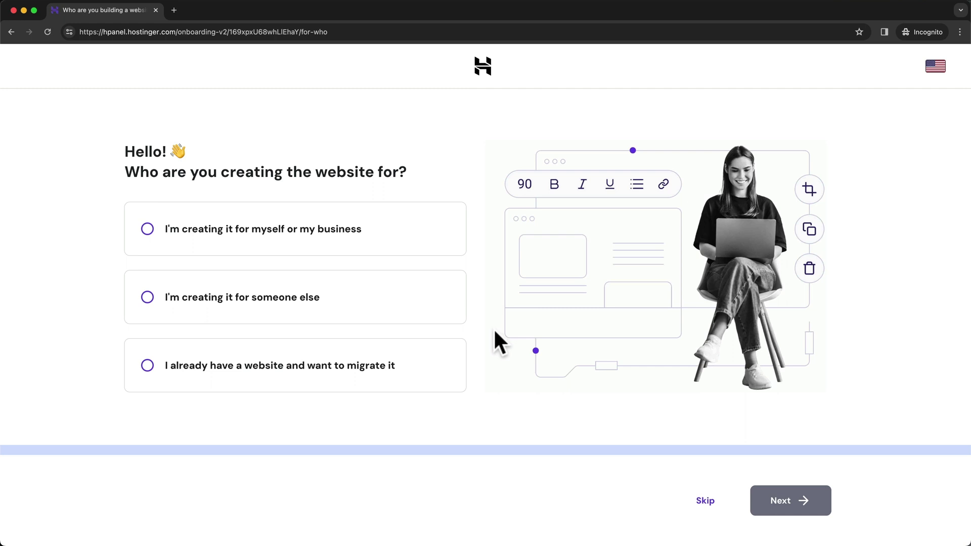
Leave the website onboarding for the hPanel home page and check the account's email verification notice.
{"action": "left_click", "coordinate": [483, 70]}
{"action": "left_click", "coordinate": [551, 313]}
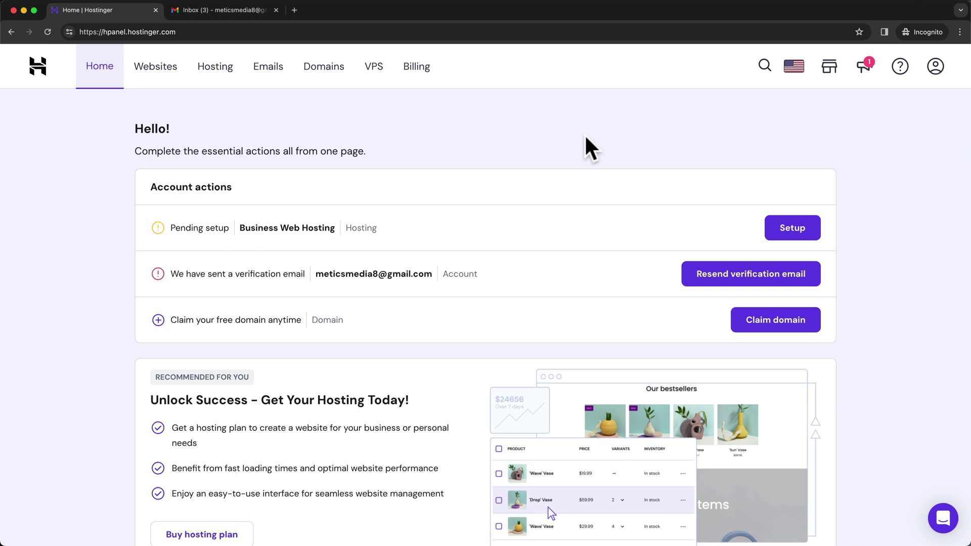
{"action": "left_click_drag", "start_coordinate": [174, 273], "coordinate": [449, 273]}
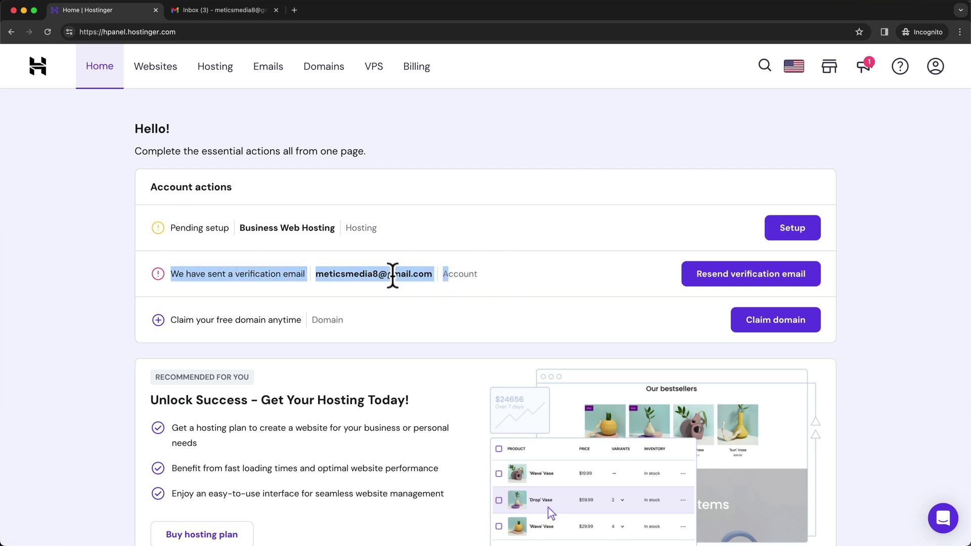
{"action": "left_click", "coordinate": [435, 258]}
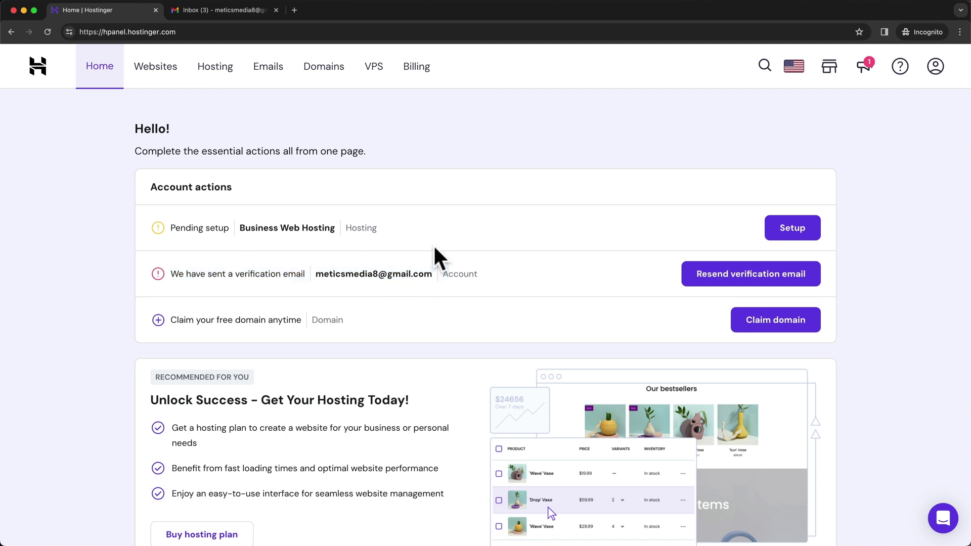
Switch to Gmail, verify the account's email address through Hostinger's verification message, and close the extra browser tabs.
{"action": "left_click", "coordinate": [244, 11]}
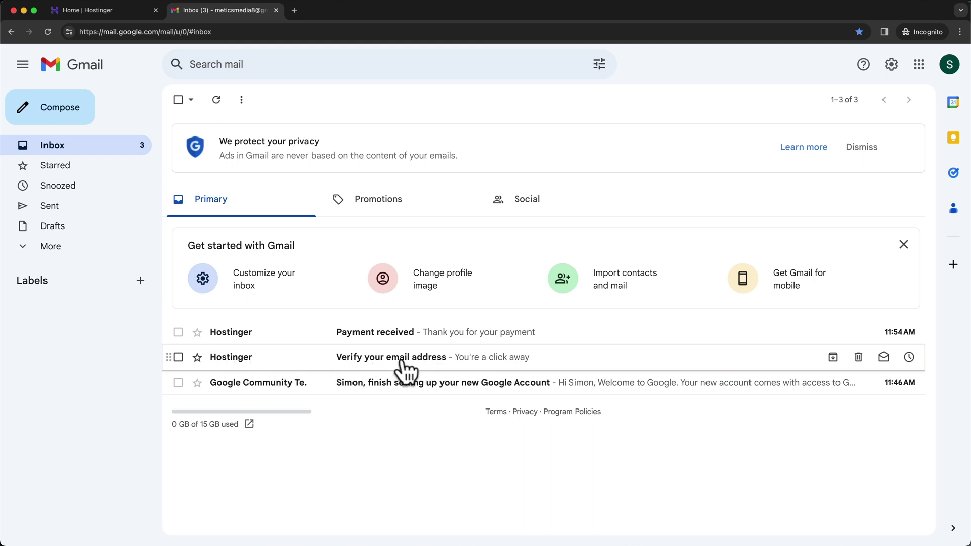
{"action": "left_click", "coordinate": [467, 360]}
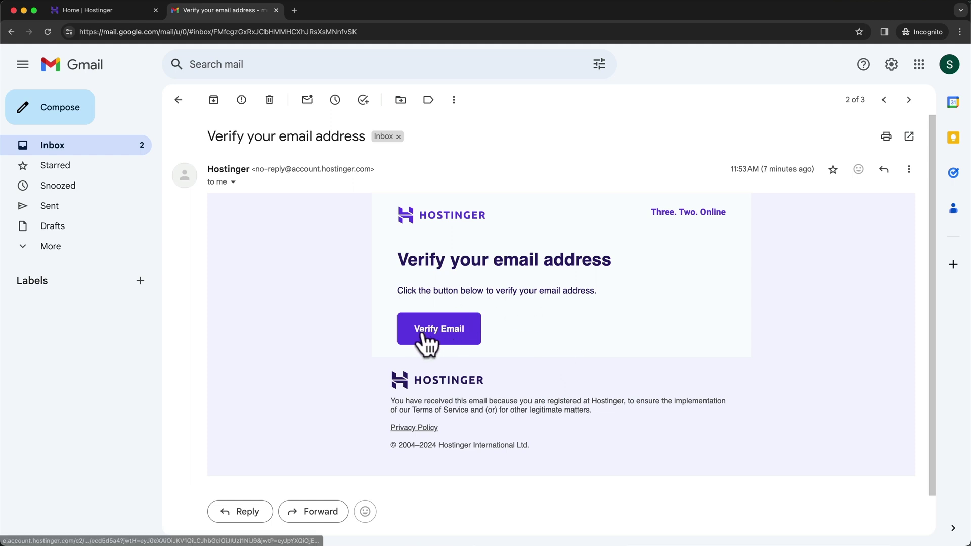
{"action": "left_click", "coordinate": [464, 335]}
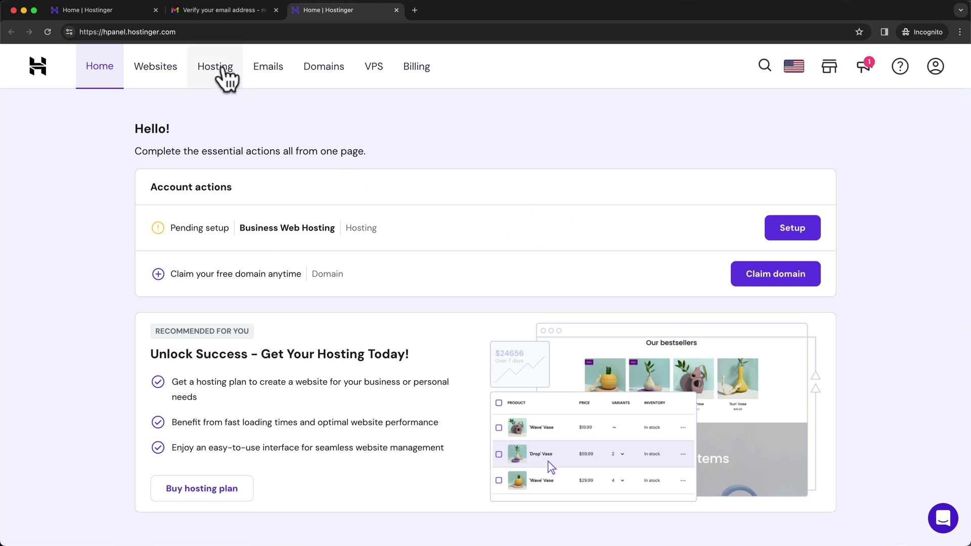
{"action": "left_click", "coordinate": [156, 10]}
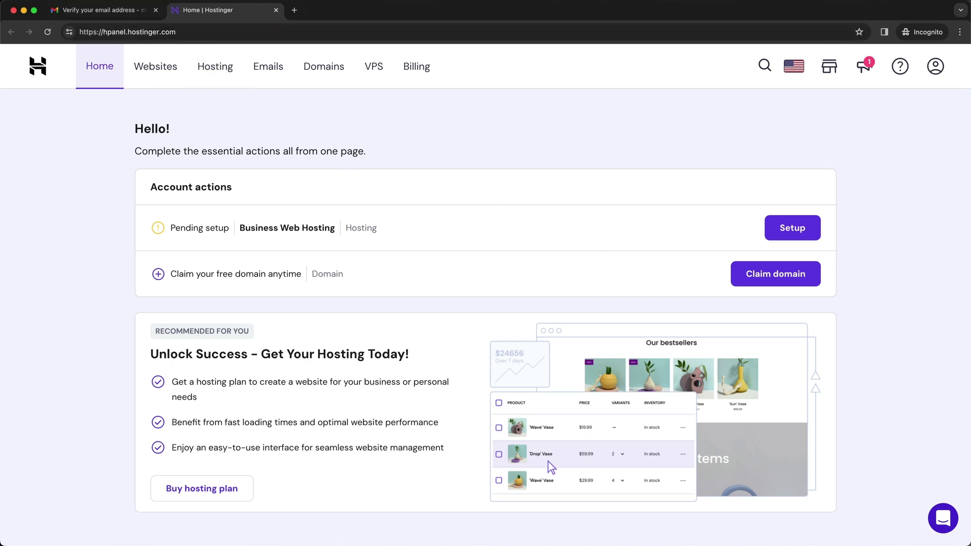
{"action": "left_click", "coordinate": [156, 10]}
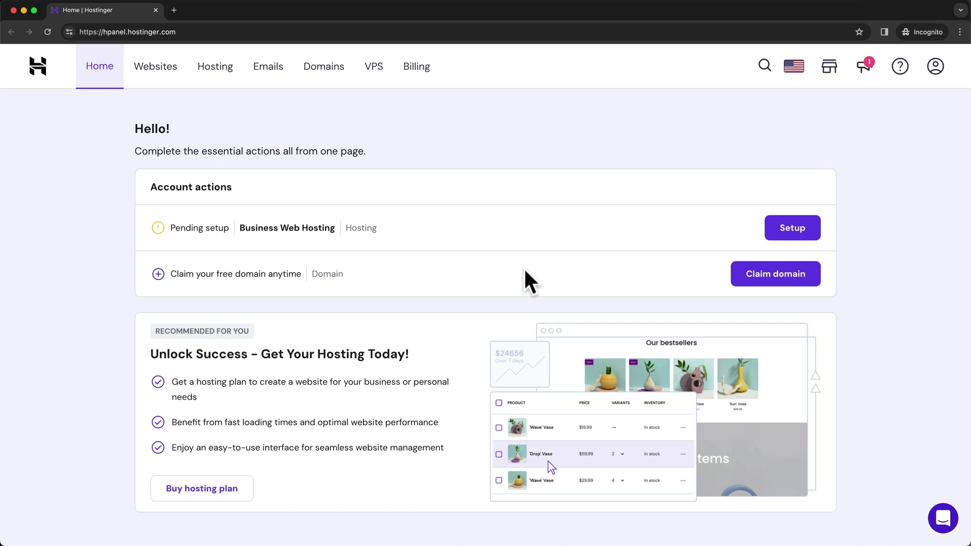
Start claiming the free domain and choose the .com extension.
{"action": "left_click", "coordinate": [758, 283]}
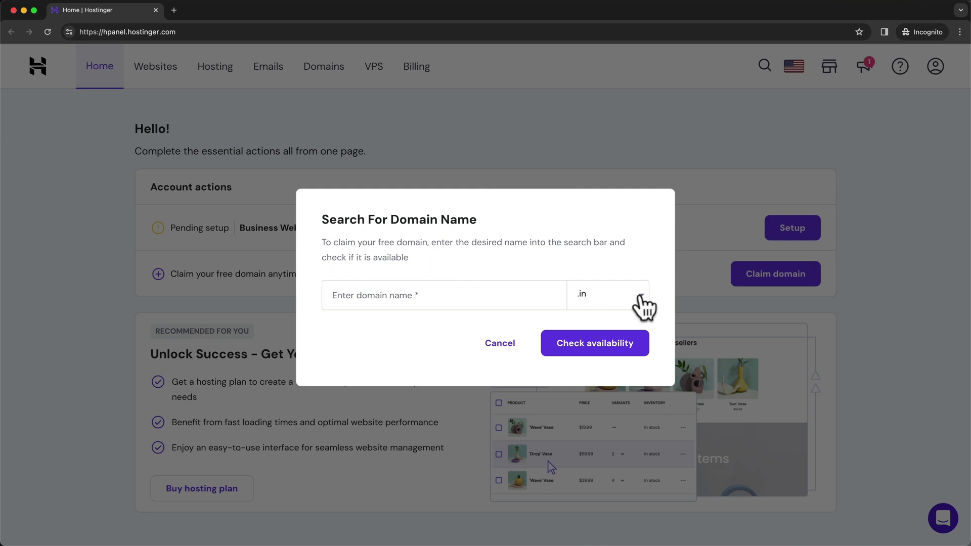
{"action": "left_click", "coordinate": [640, 298]}
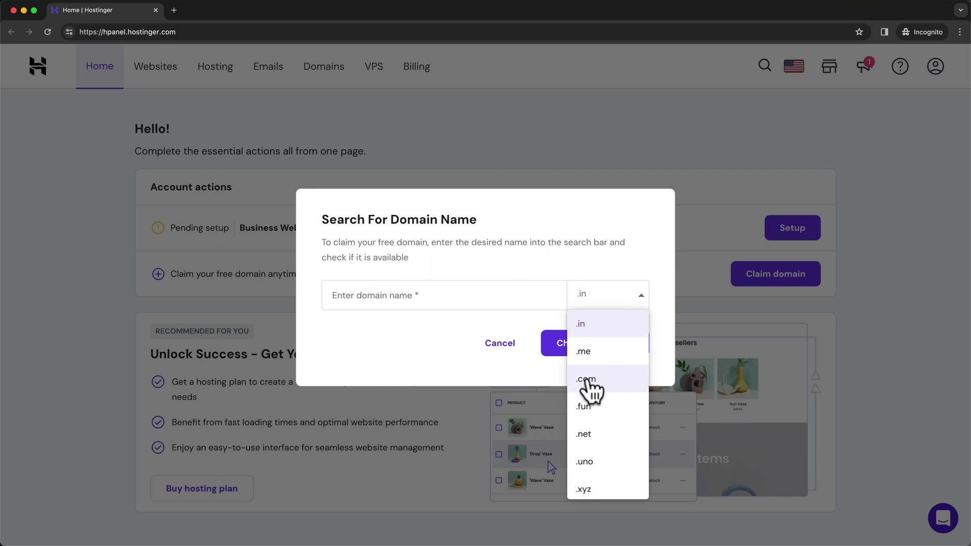
{"action": "left_click", "coordinate": [589, 389]}
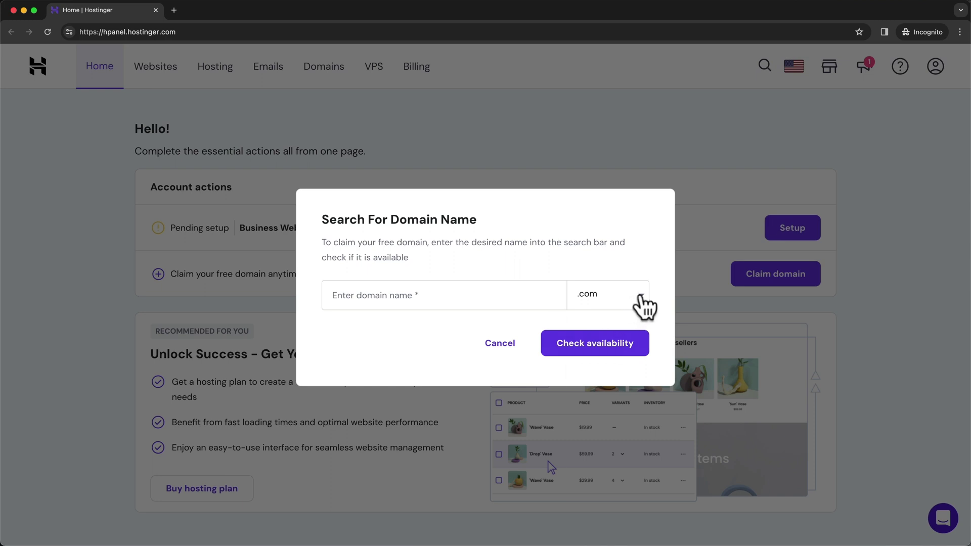
{"action": "left_click", "coordinate": [640, 297]}
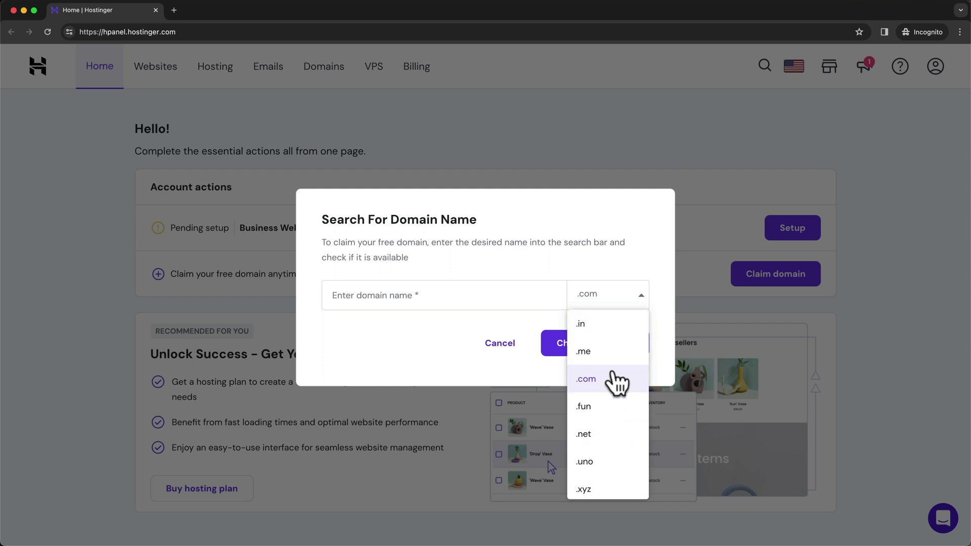
{"action": "left_click", "coordinate": [609, 384]}
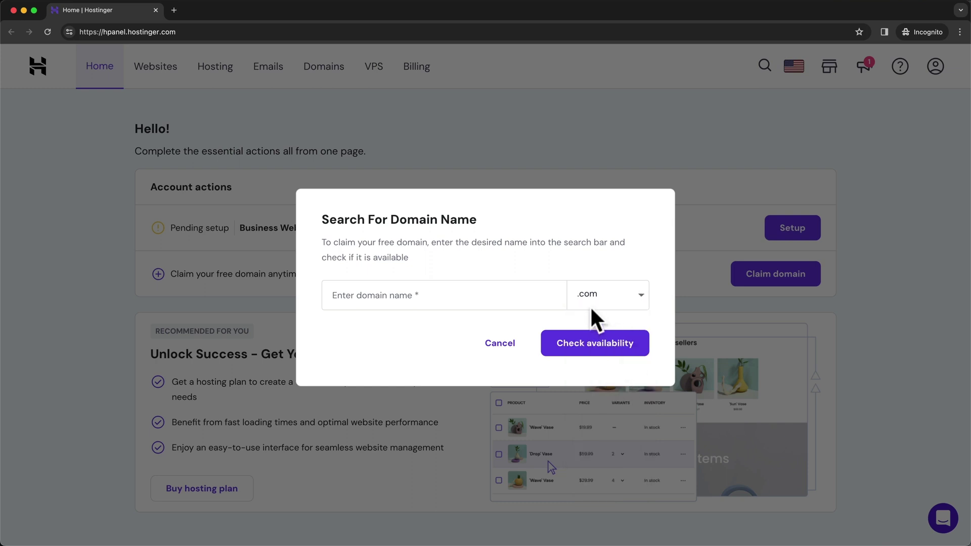
Enter meticsmedia1 as the domain name and check its availability.
{"action": "left_click", "coordinate": [406, 296]}
{"action": "type", "text": "meticsmedai"}
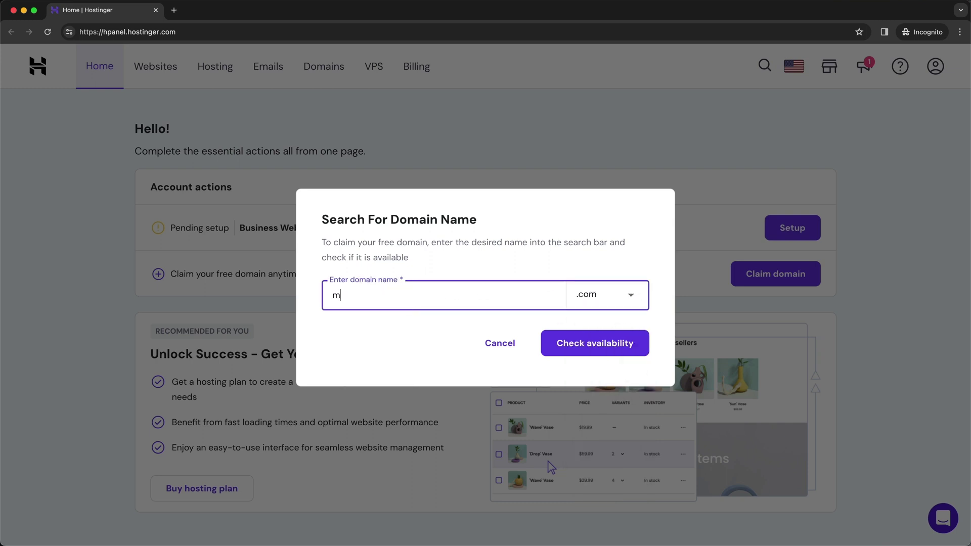
{"action": "key", "text": "BackSpace"}
{"action": "key", "text": "BackSpace"}
{"action": "type", "text": "ia1"}
{"action": "left_click", "coordinate": [383, 337]}
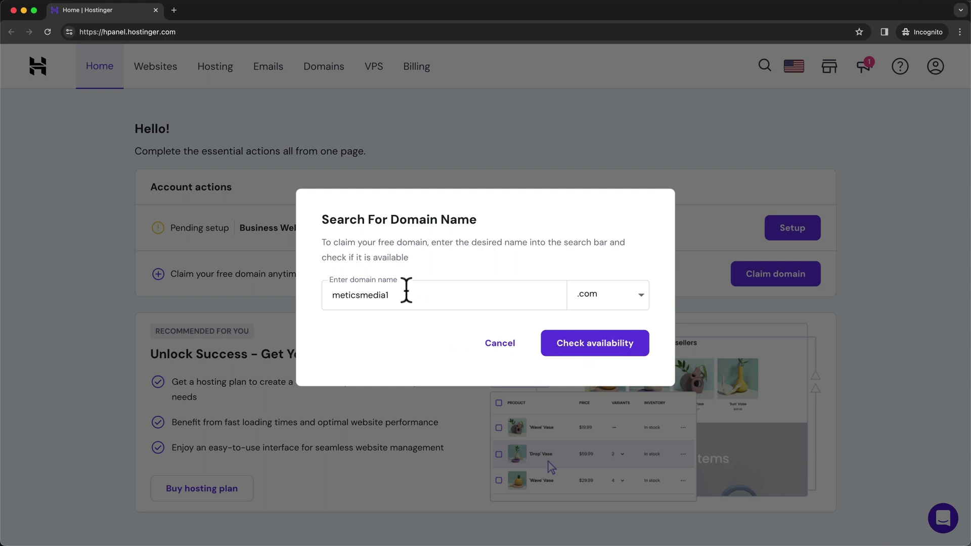
{"action": "left_click", "coordinate": [599, 348]}
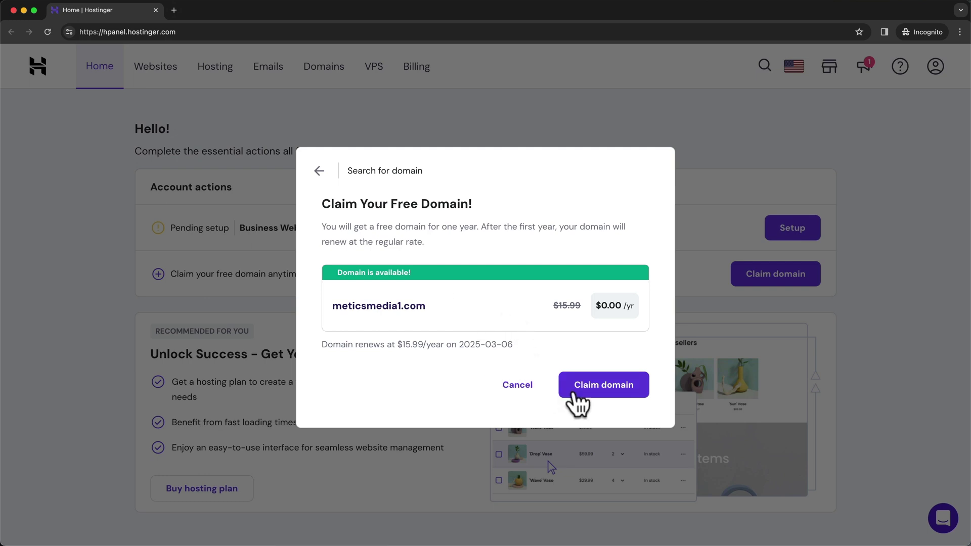
Claim meticsmedia1.com as the free domain and skip the web hosting offer.
{"action": "left_click", "coordinate": [596, 395]}
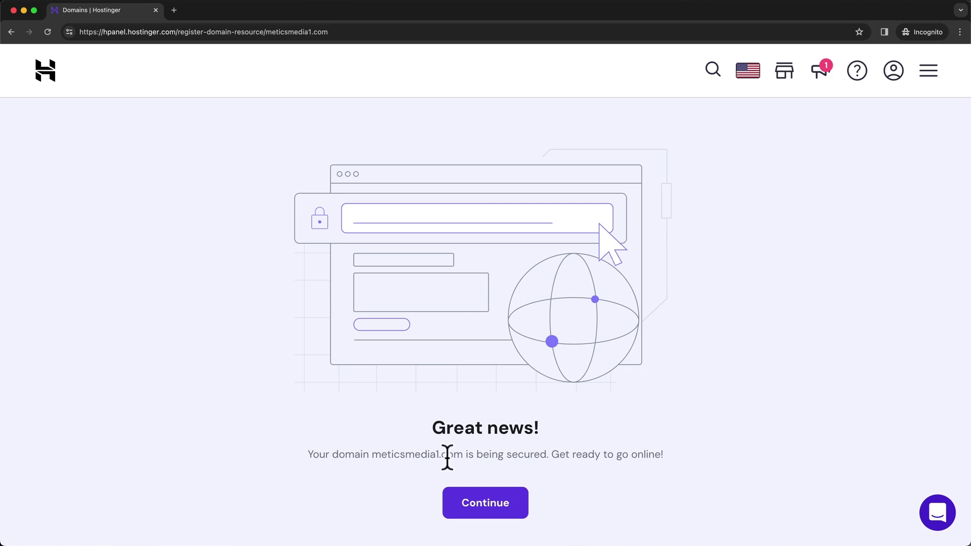
{"action": "left_click", "coordinate": [502, 511]}
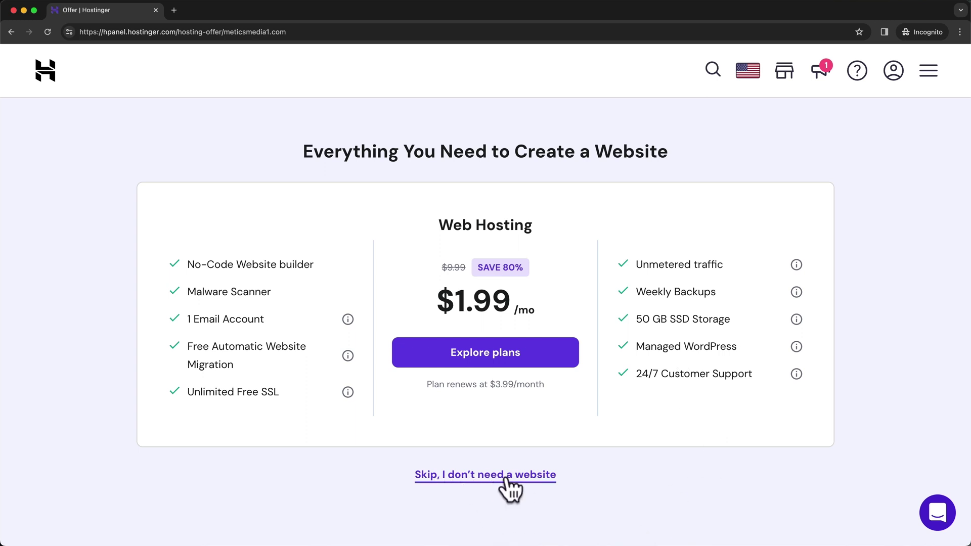
{"action": "left_click", "coordinate": [537, 478]}
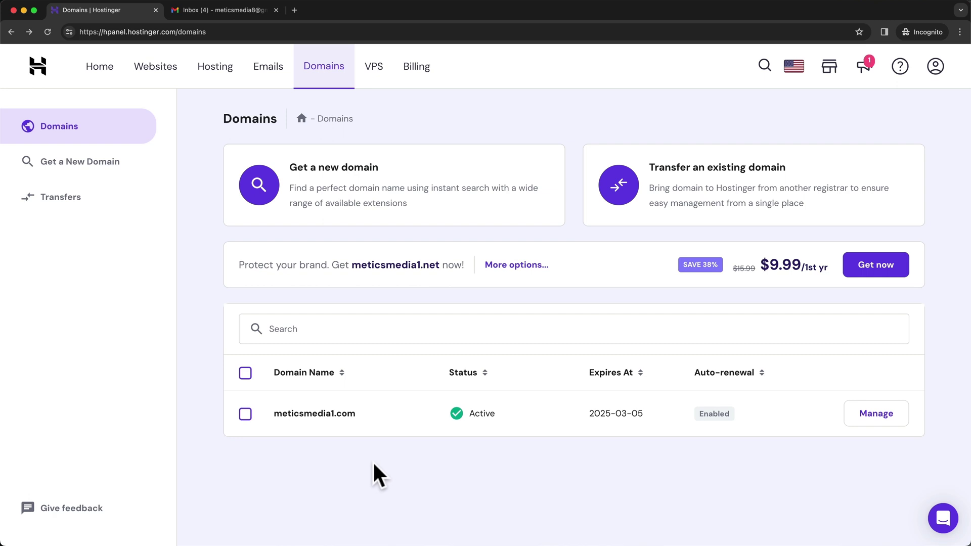
Open the overview of meticsmedia1.com and examine its verification notice and domain information.
{"action": "left_click", "coordinate": [329, 415]}
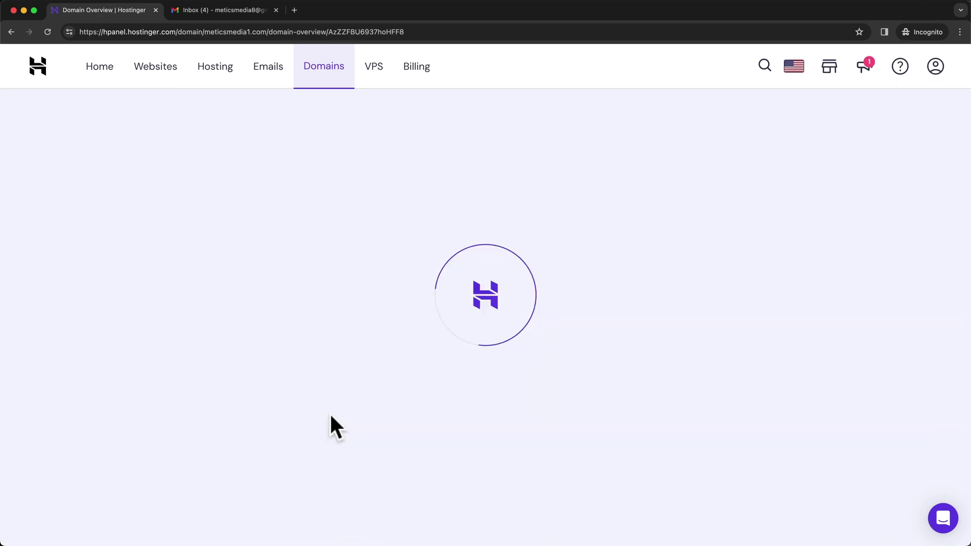
{"action": "scroll", "coordinate": [410, 253], "scroll_direction": "down", "scroll_amount": 2}
{"action": "left_click_drag", "start_coordinate": [352, 254], "coordinate": [482, 254]}
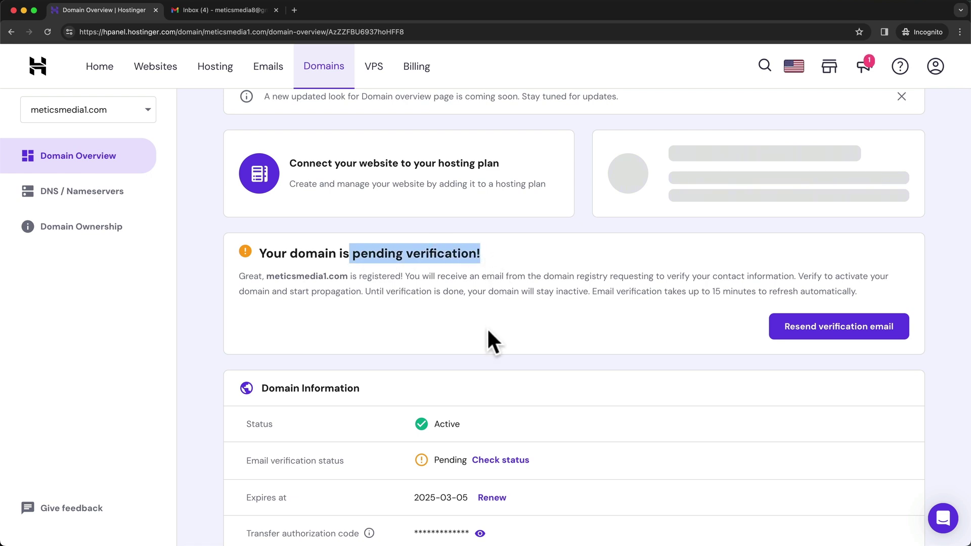
{"action": "scroll", "coordinate": [557, 396], "scroll_direction": "down", "scroll_amount": 3}
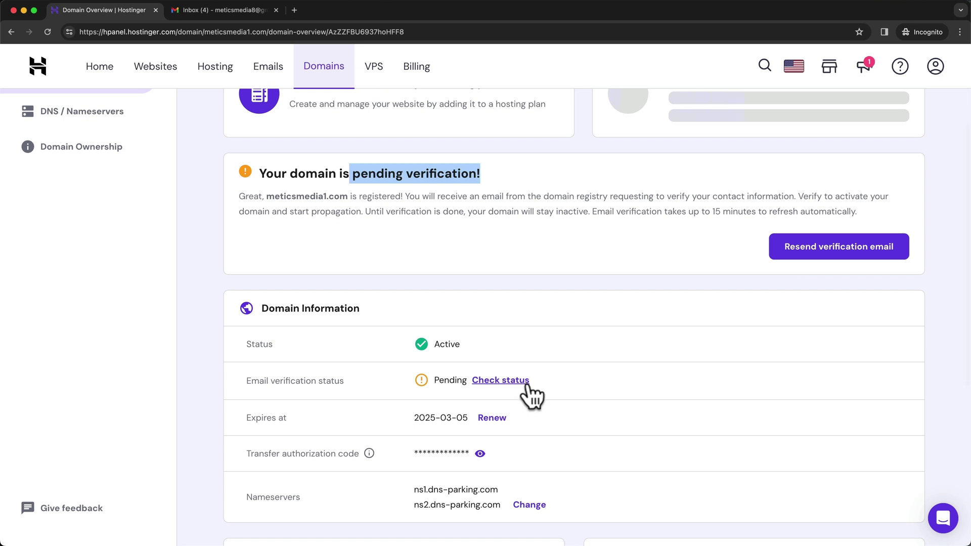
Switch to the Gmail inbox, open Hostinger's contact confirmation email for meticsmedia1.com and follow its confirmation link.
{"action": "left_click", "coordinate": [247, 11]}
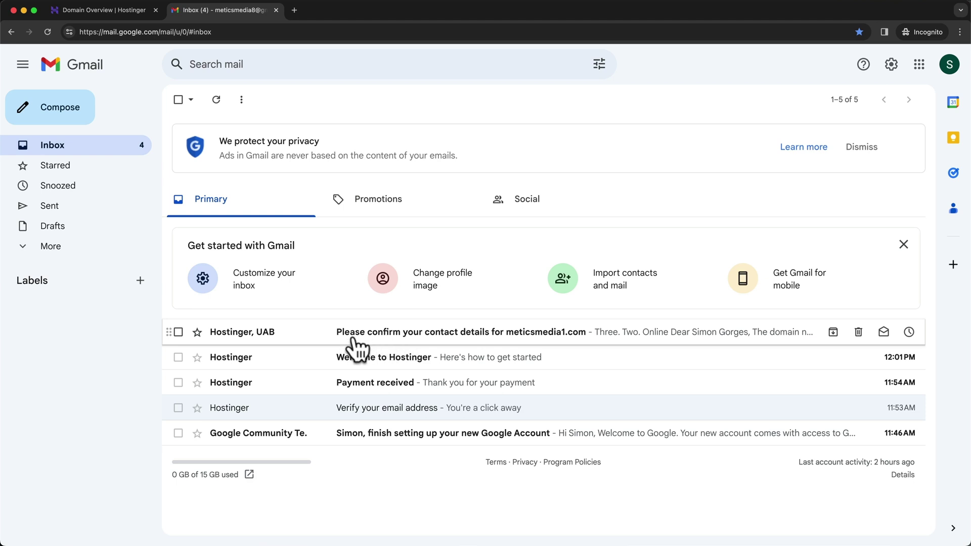
{"action": "left_click", "coordinate": [497, 341]}
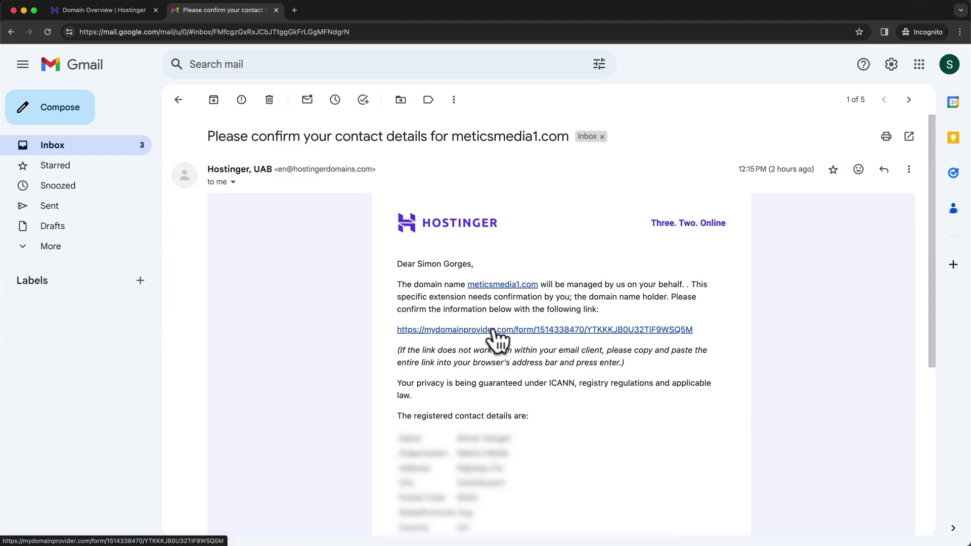
{"action": "scroll", "coordinate": [533, 379], "scroll_direction": "down", "scroll_amount": 4}
{"action": "scroll", "coordinate": [541, 386], "scroll_direction": "up", "scroll_amount": 2}
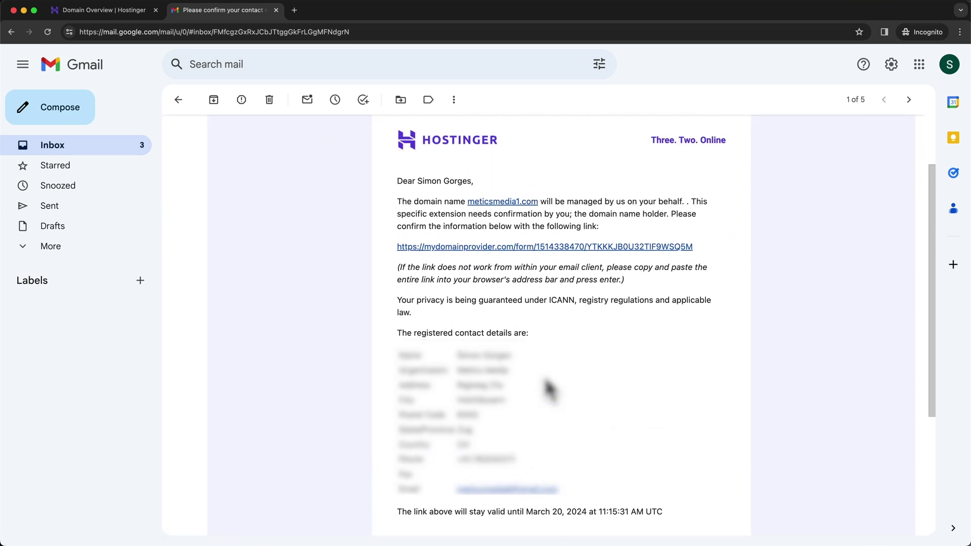
{"action": "left_click", "coordinate": [555, 246]}
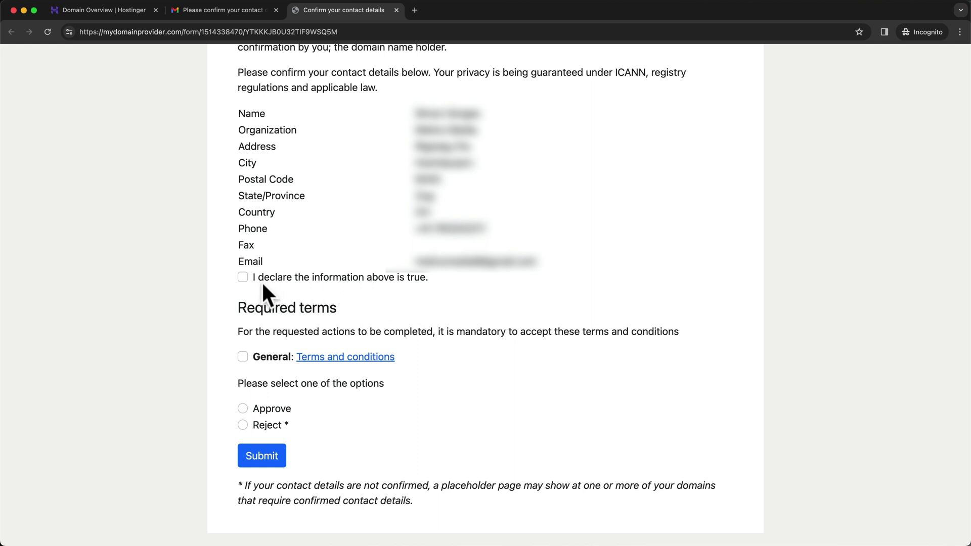
Declare the contact details true, accept the general terms and conditions, and submit the form with Approve selected.
{"action": "left_click", "coordinate": [243, 277]}
{"action": "left_click", "coordinate": [242, 357]}
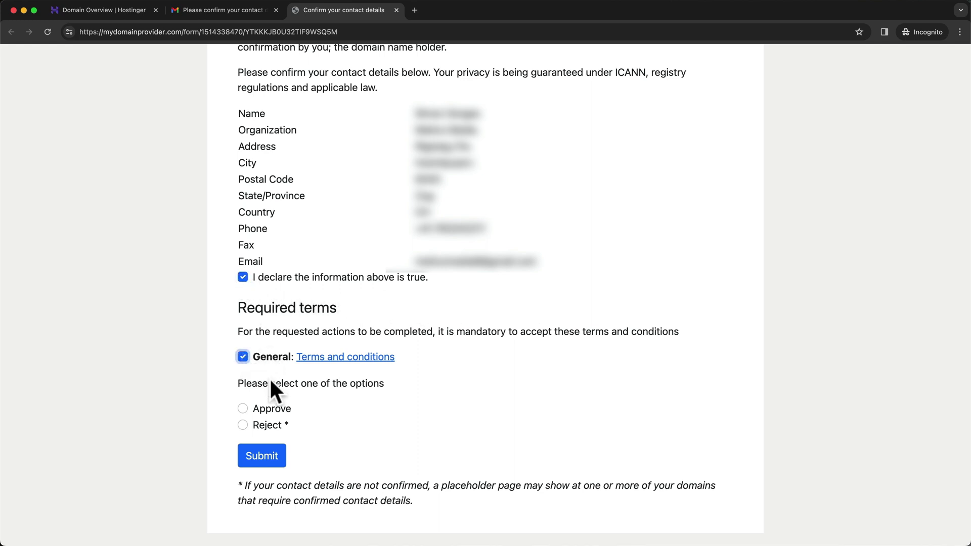
{"action": "left_click", "coordinate": [243, 408]}
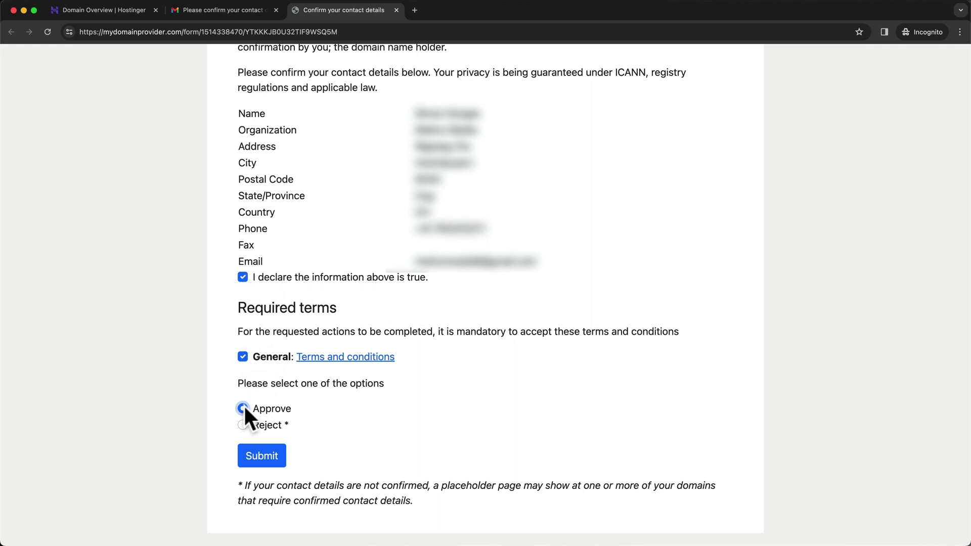
{"action": "left_click", "coordinate": [263, 456]}
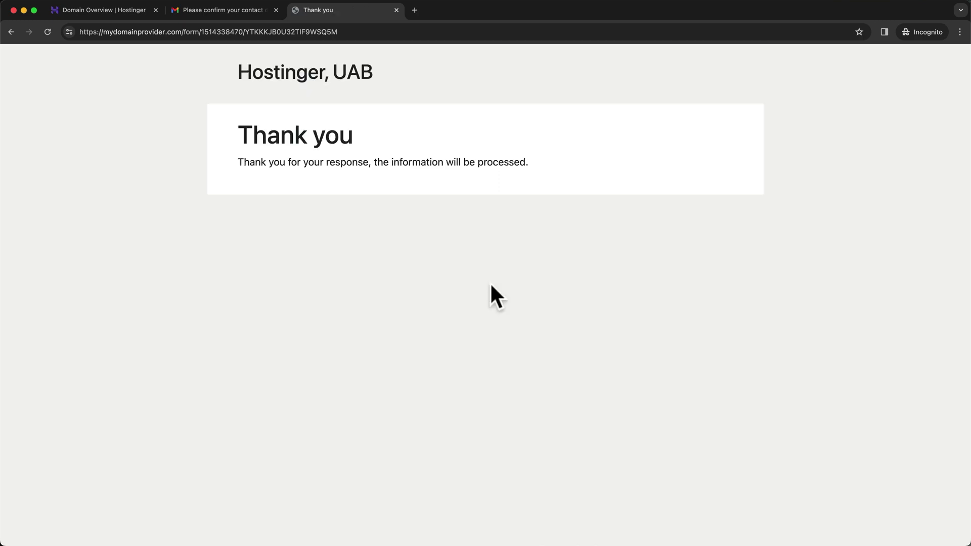
Close the confirmation page and mailbox, then reload the meticsmedia1.com domain overview and check its email verification status.
{"action": "left_click", "coordinate": [396, 10]}
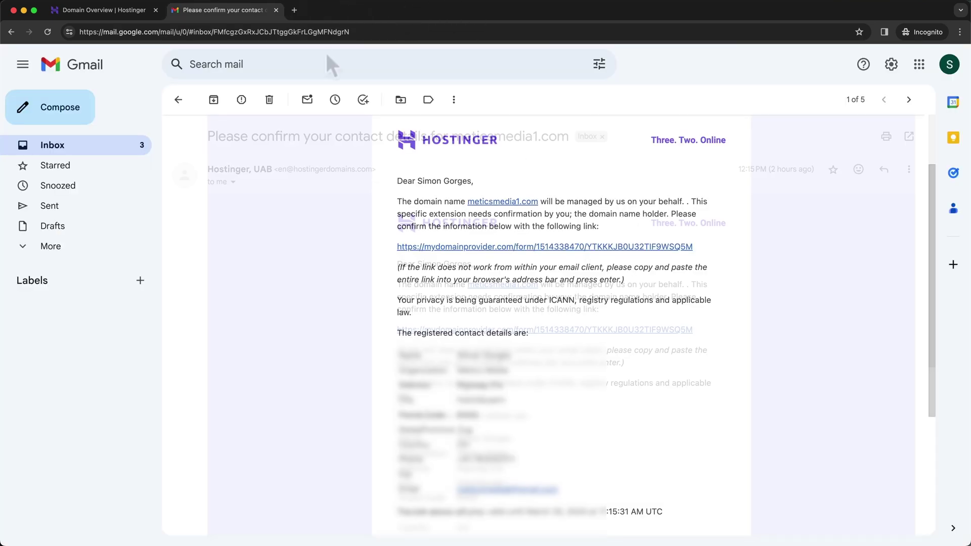
{"action": "left_click", "coordinate": [276, 10]}
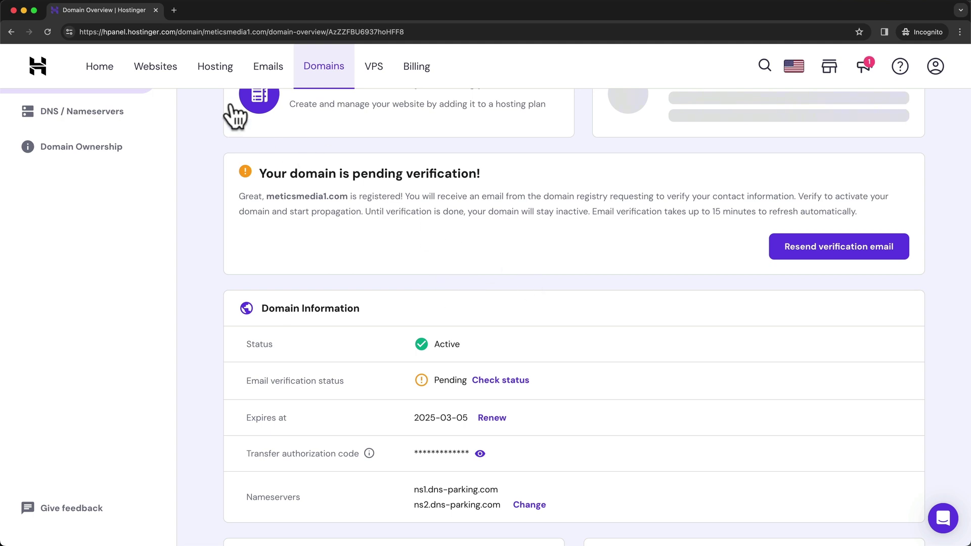
{"action": "left_click", "coordinate": [48, 32]}
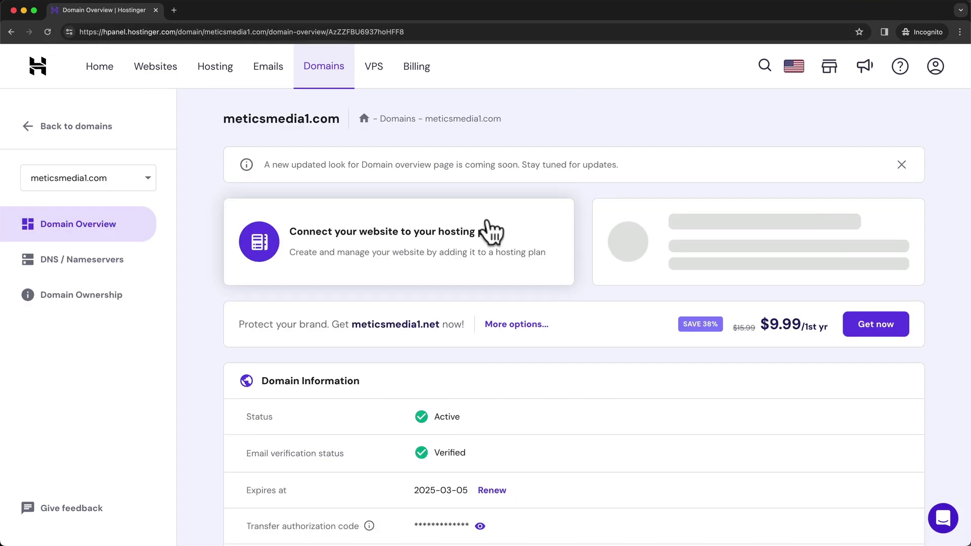
{"action": "left_click_drag", "start_coordinate": [251, 319], "coordinate": [517, 315]}
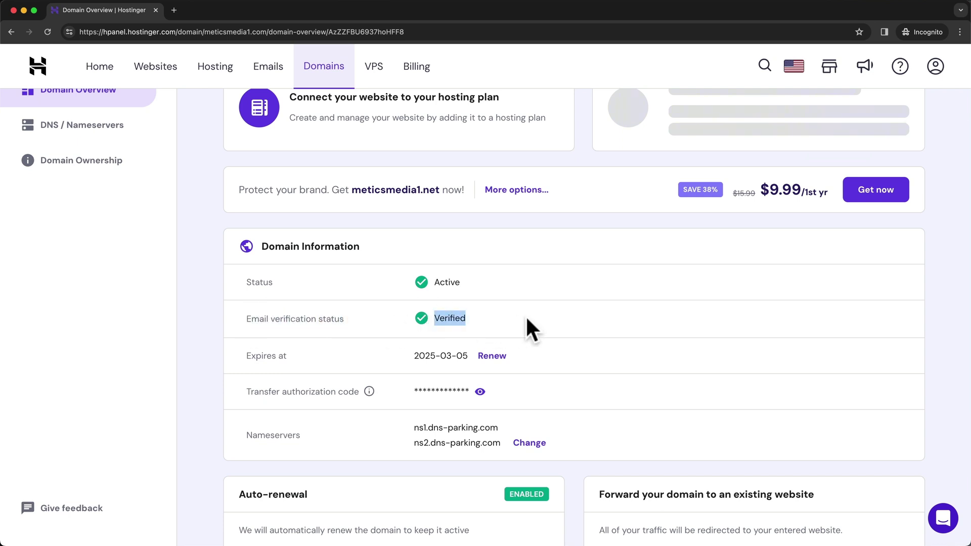
{"action": "left_click", "coordinate": [621, 303]}
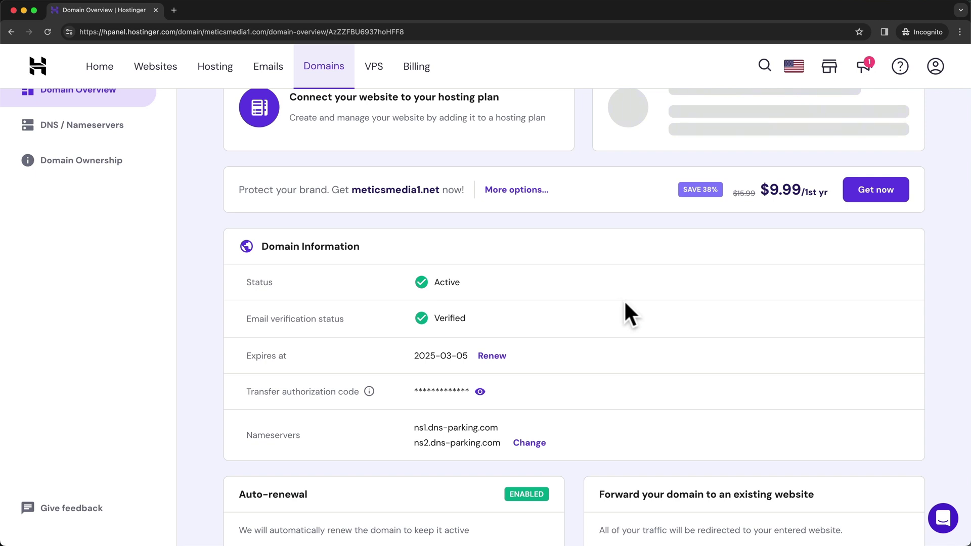
Start the setup of the Business Web Hosting plan and skip the question about who the website is for.
{"action": "left_click", "coordinate": [224, 82]}
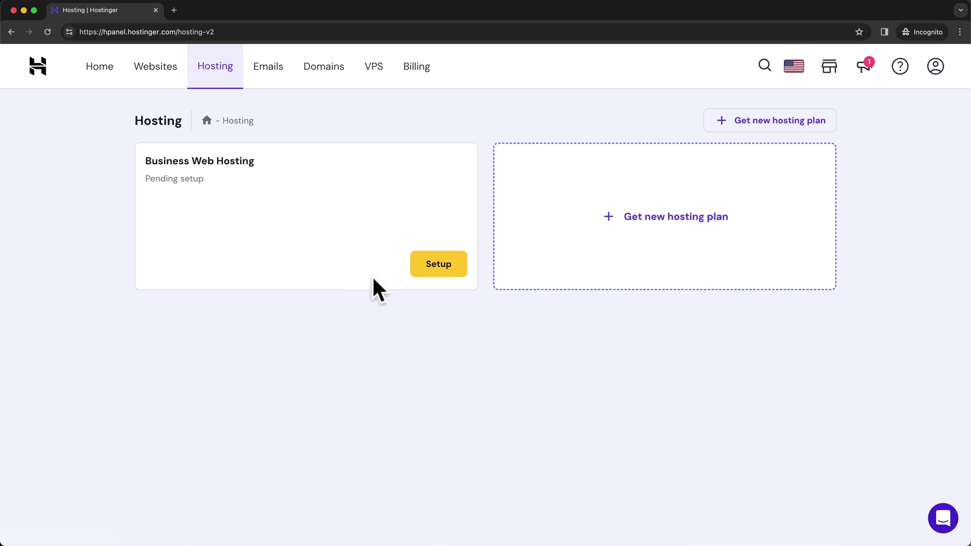
{"action": "left_click", "coordinate": [438, 265]}
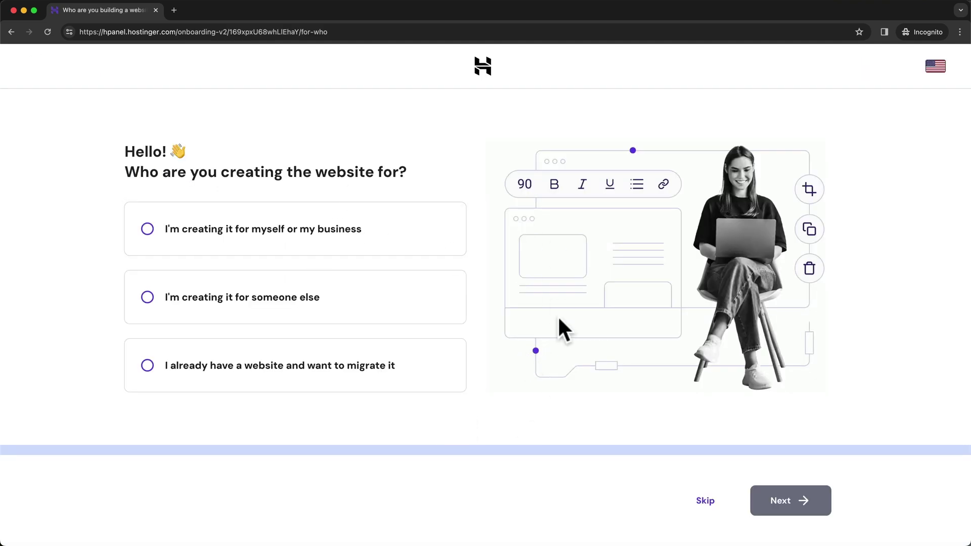
{"action": "left_click", "coordinate": [707, 503]}
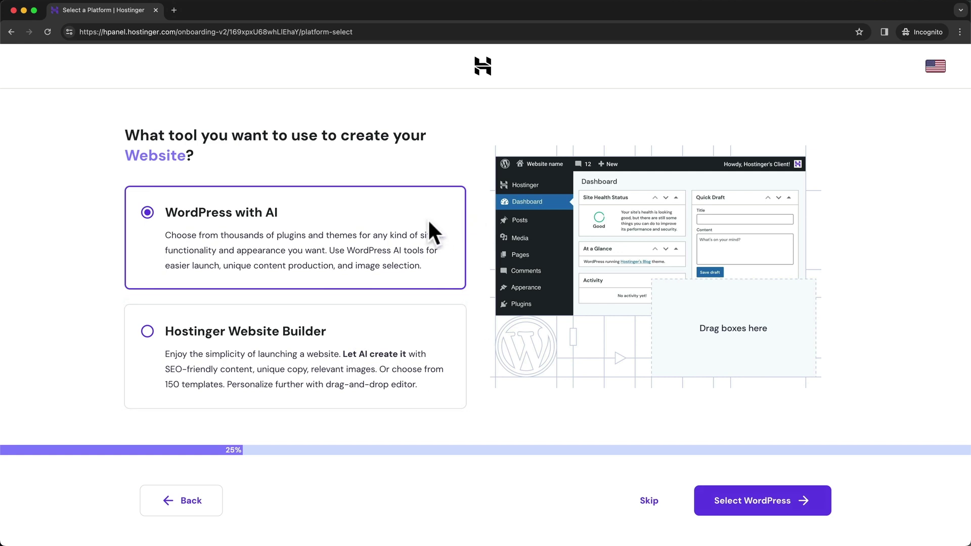
Select WordPress with AI as the website tool and submit the WordPress administrator login details.
{"action": "left_click_drag", "start_coordinate": [171, 212], "coordinate": [278, 209]}
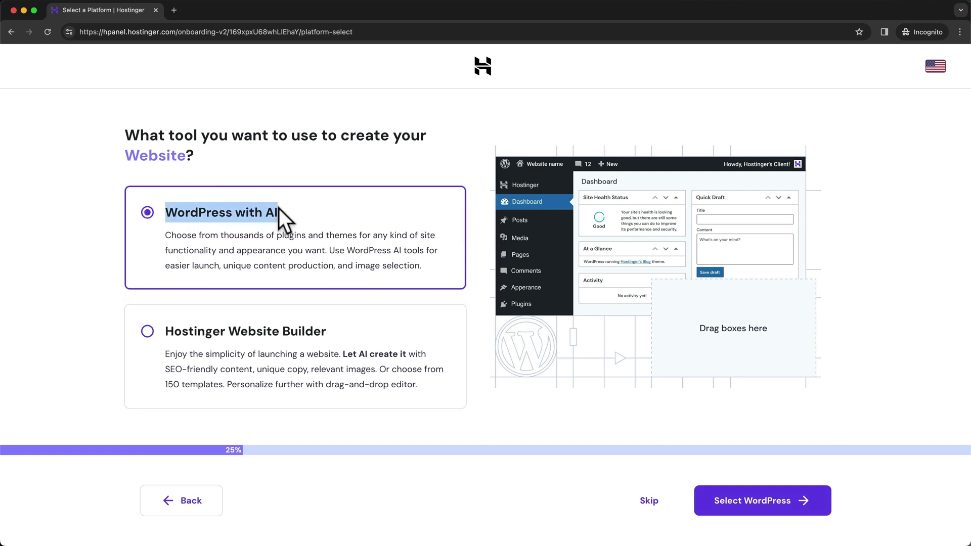
{"action": "left_click", "coordinate": [382, 218]}
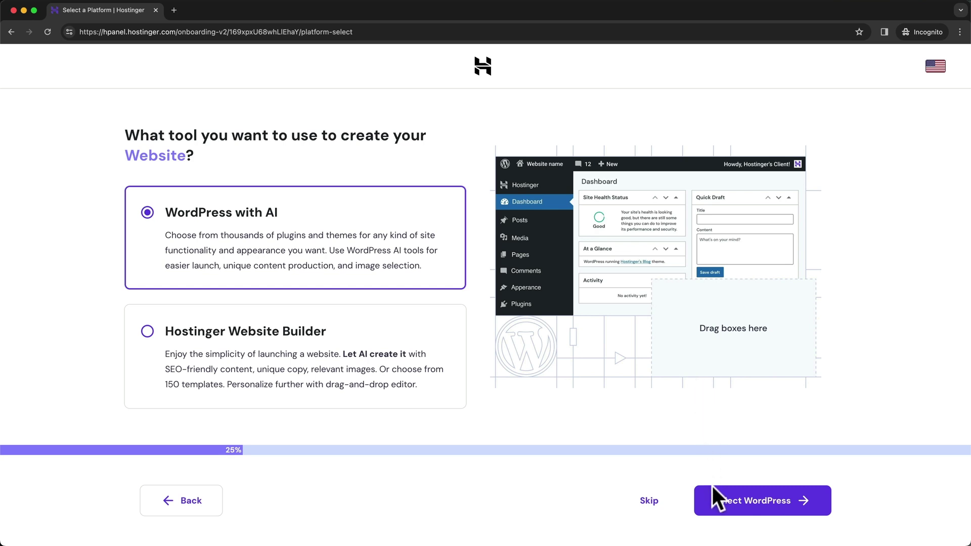
{"action": "left_click", "coordinate": [753, 515]}
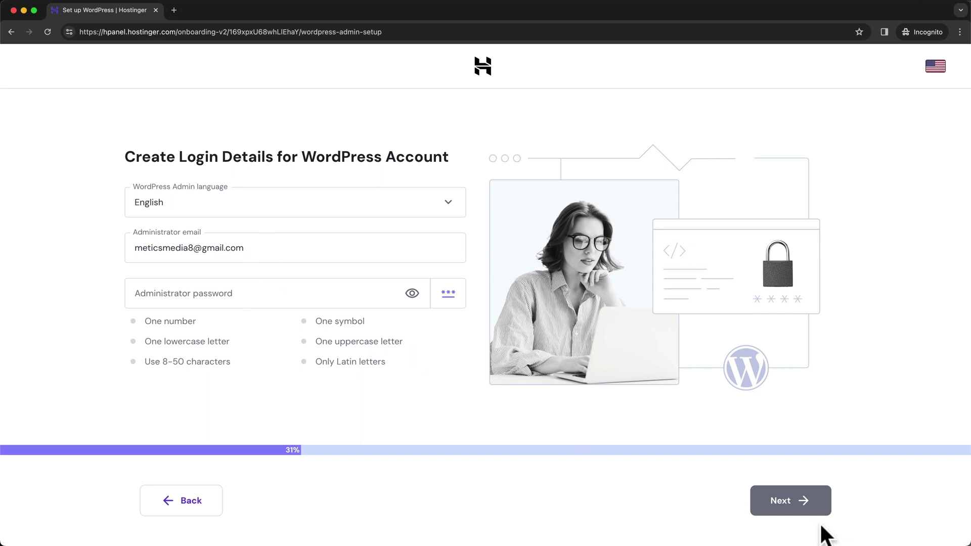
{"action": "left_click", "coordinate": [804, 506]}
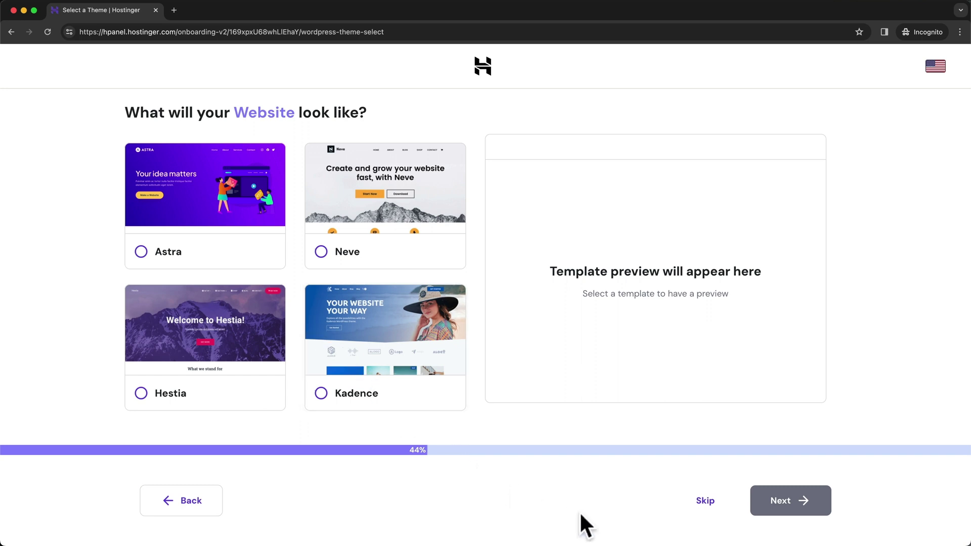
Skip the theme selection and opt to select the plugins manually.
{"action": "left_click", "coordinate": [698, 503]}
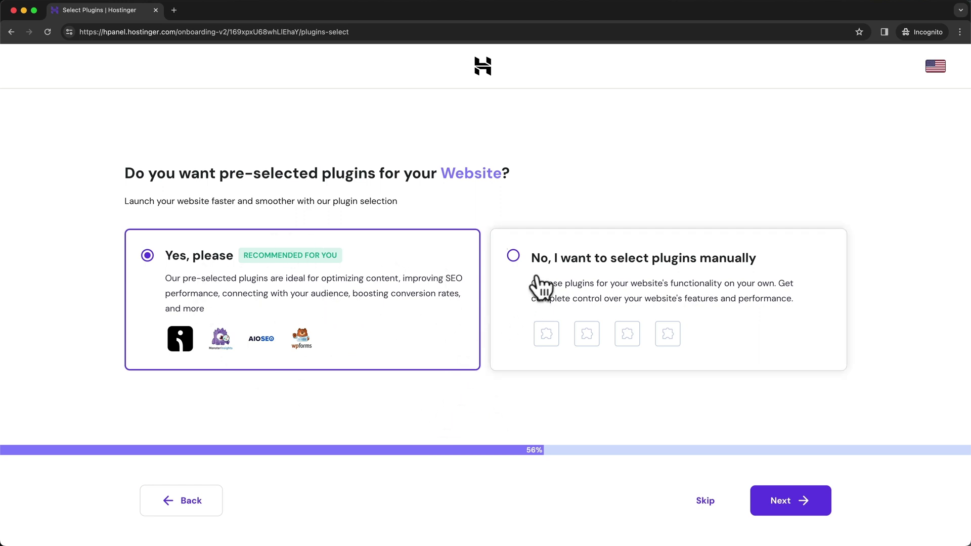
{"action": "left_click", "coordinate": [554, 259]}
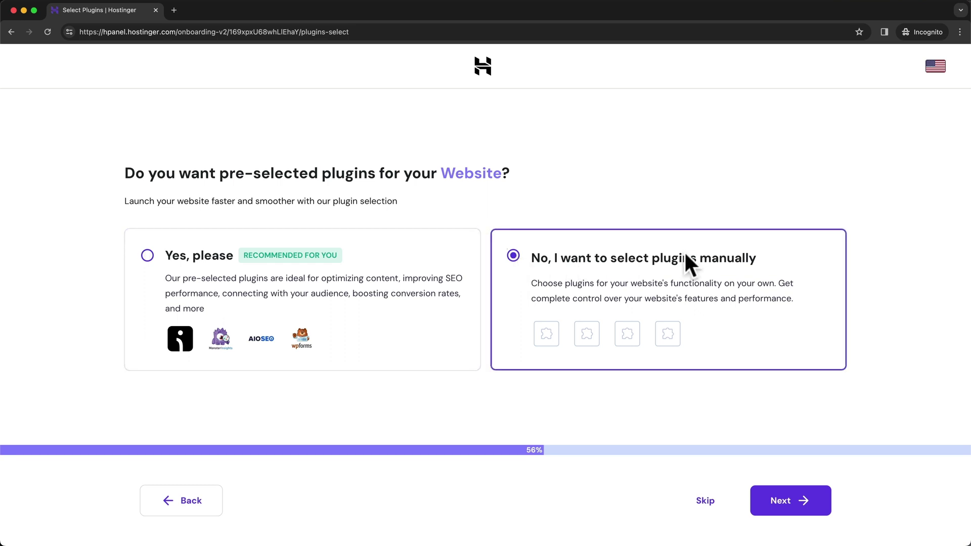
{"action": "left_click", "coordinate": [781, 503]}
{"action": "scroll", "coordinate": [465, 303], "scroll_direction": "down", "scroll_amount": 1}
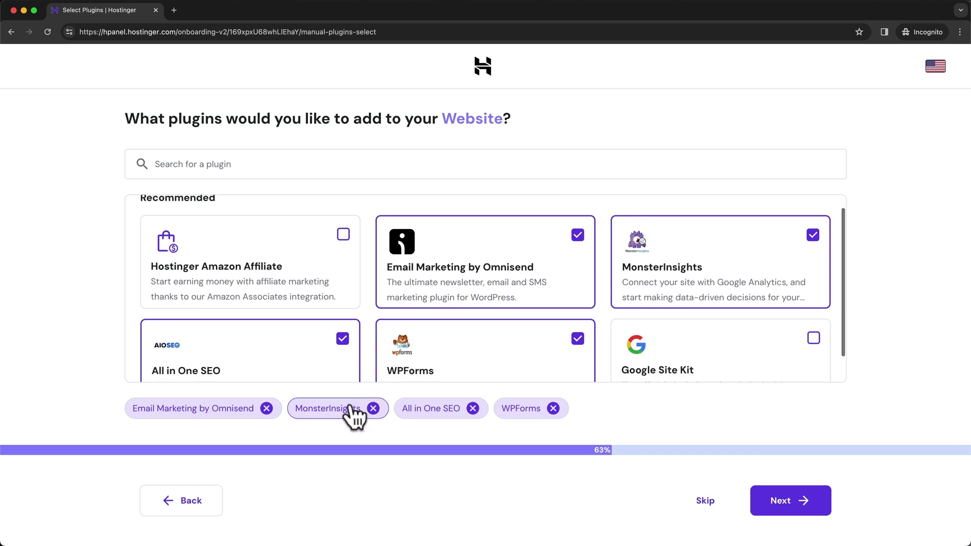
Deselect Email Marketing by Omnisend, MonsterInsights, All in One SEO and WPForms, and continue without adding any plugin.
{"action": "left_click", "coordinate": [267, 408]}
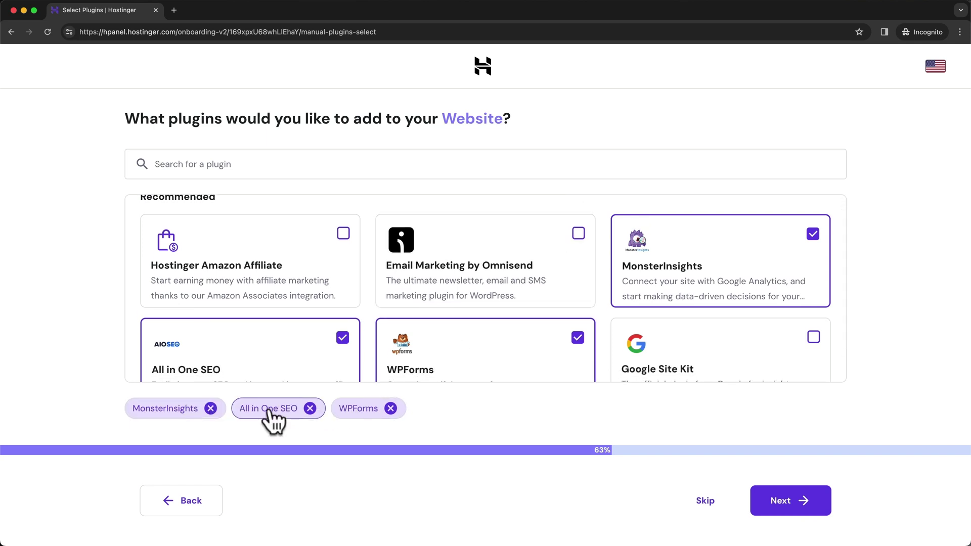
{"action": "left_click", "coordinate": [210, 408]}
{"action": "left_click", "coordinate": [204, 408]}
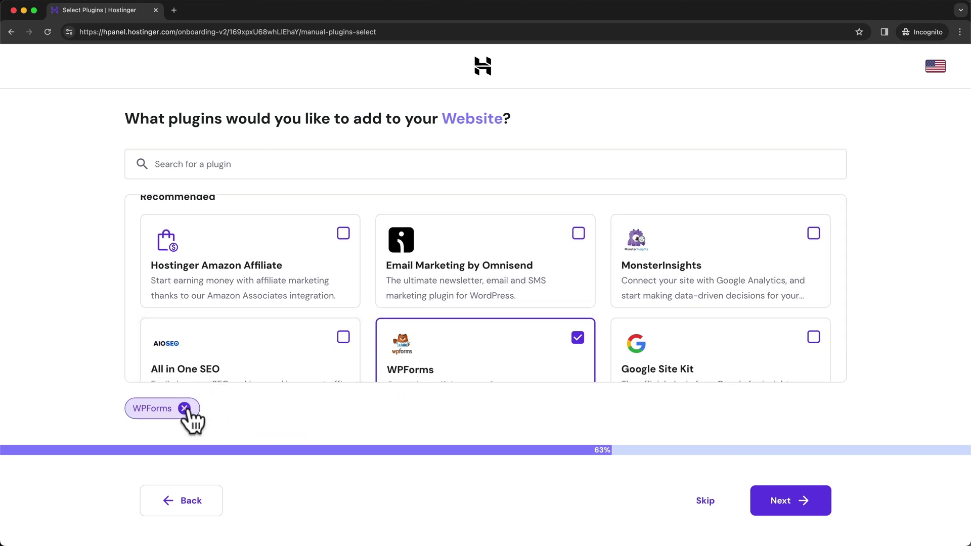
{"action": "left_click", "coordinate": [185, 409]}
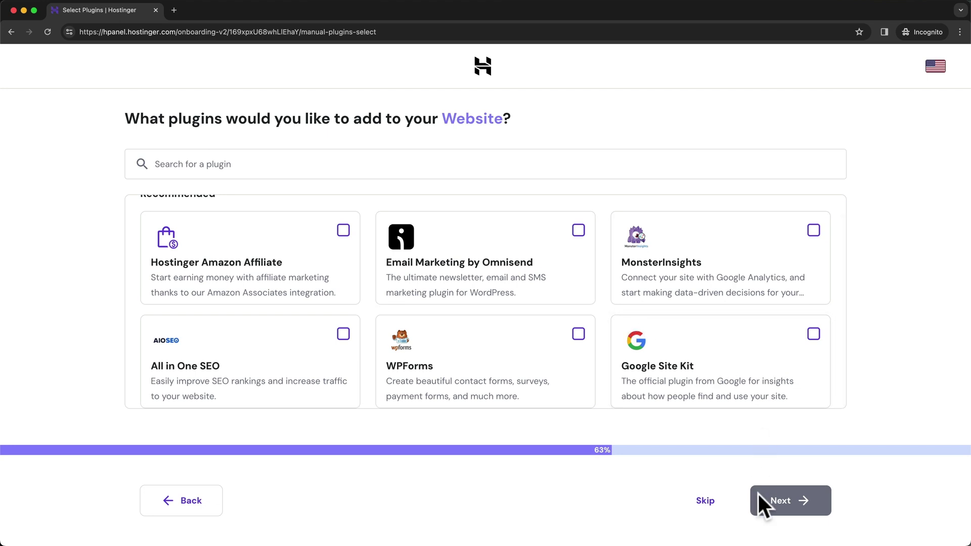
{"action": "left_click", "coordinate": [702, 502]}
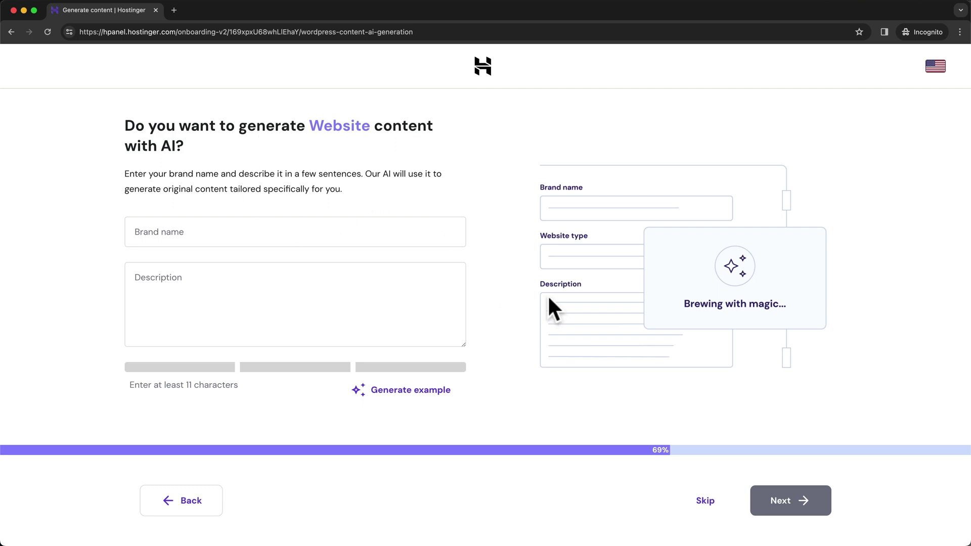
Skip the AI content generation and use the owned domain meticsmedia1.com as the website name.
{"action": "left_click", "coordinate": [704, 508]}
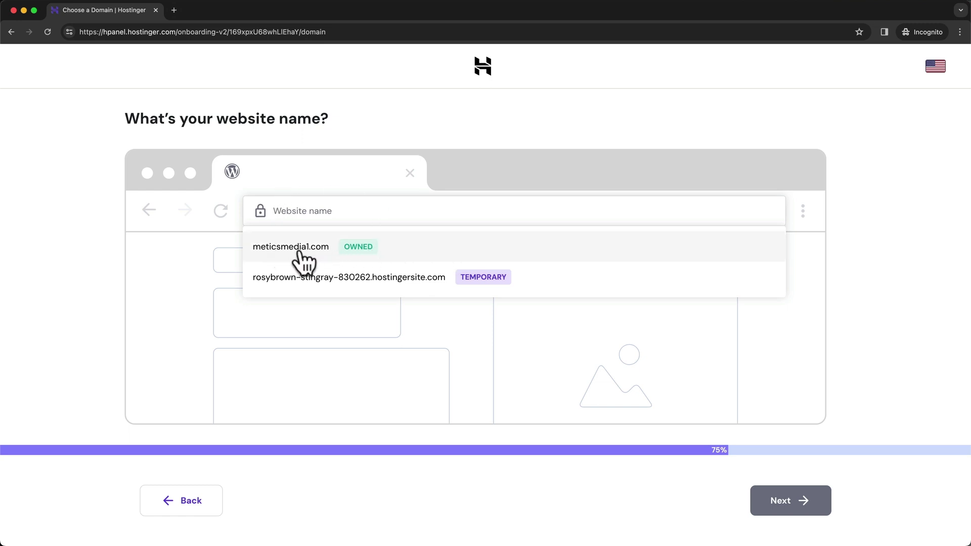
{"action": "left_click", "coordinate": [370, 260]}
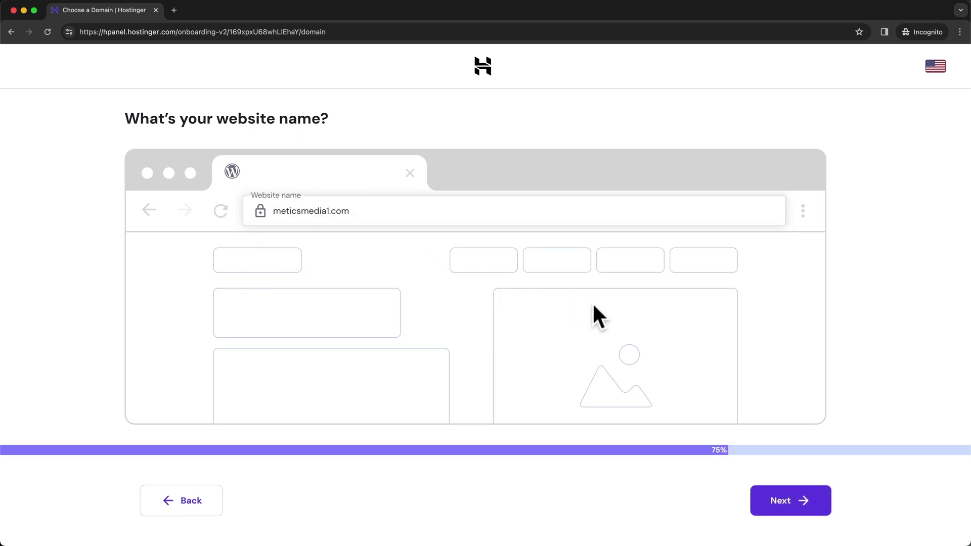
{"action": "left_click", "coordinate": [768, 511]}
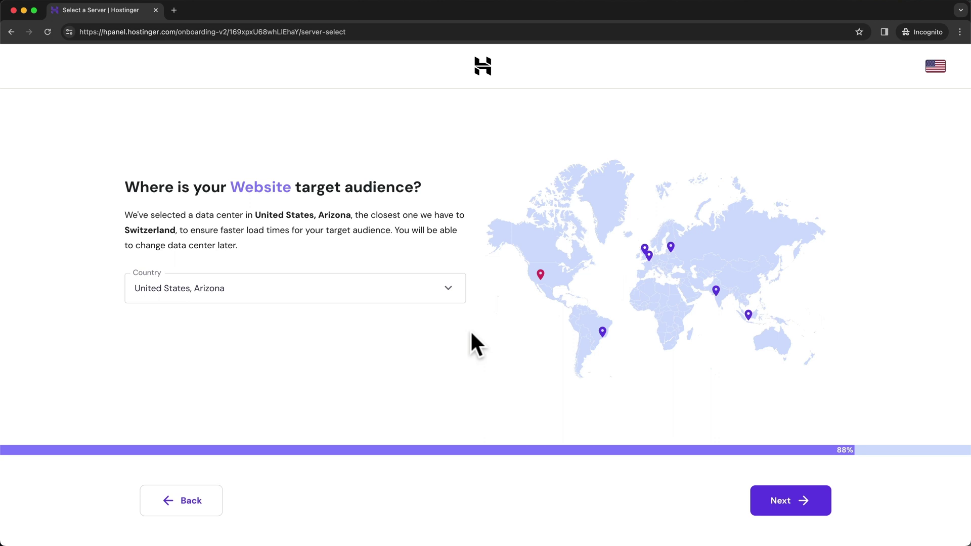
Choose the France data center for the website and complete the hosting setup.
{"action": "left_click", "coordinate": [649, 256]}
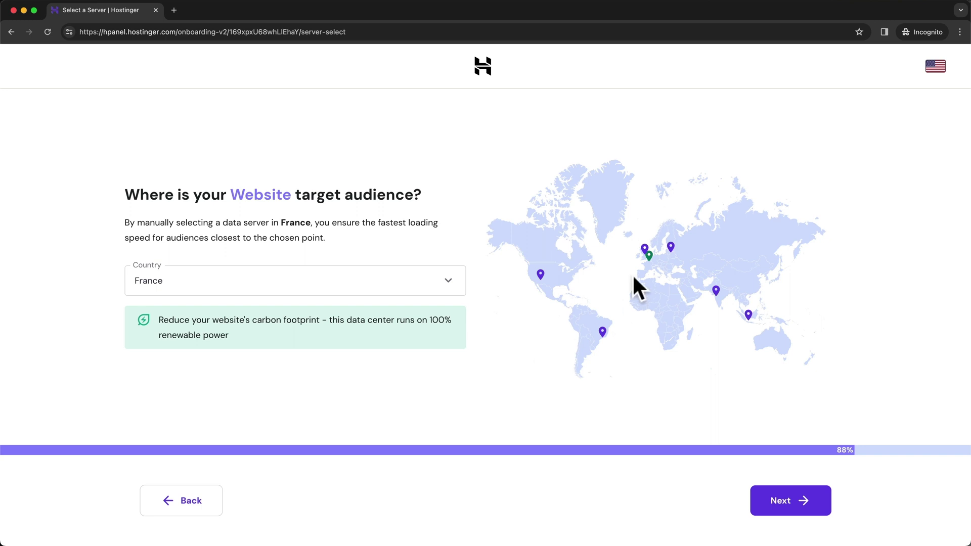
{"action": "left_click", "coordinate": [780, 511]}
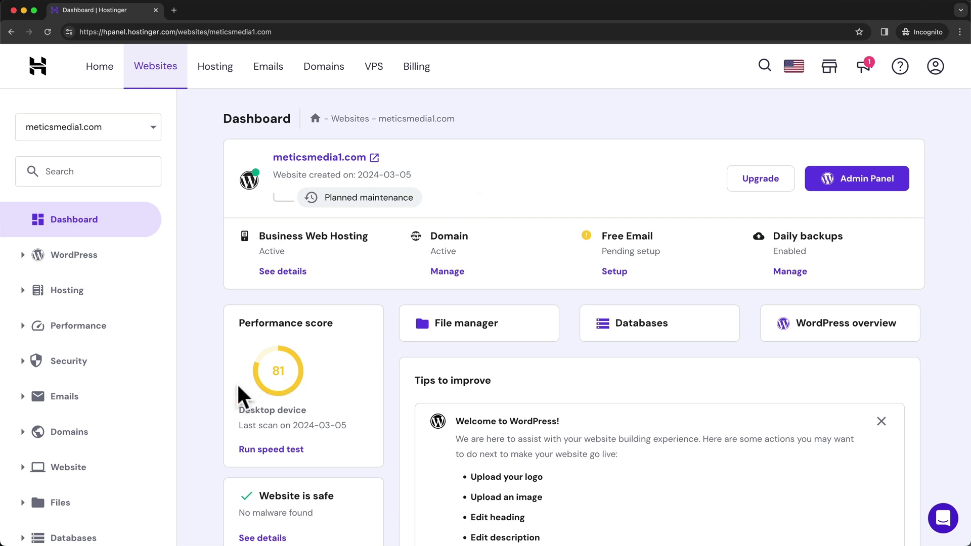
Open the website's SSL certificate page in the security settings and check the certificate status for meticsmedia1.com.
{"action": "scroll", "coordinate": [28, 368], "scroll_direction": "down", "scroll_amount": 2}
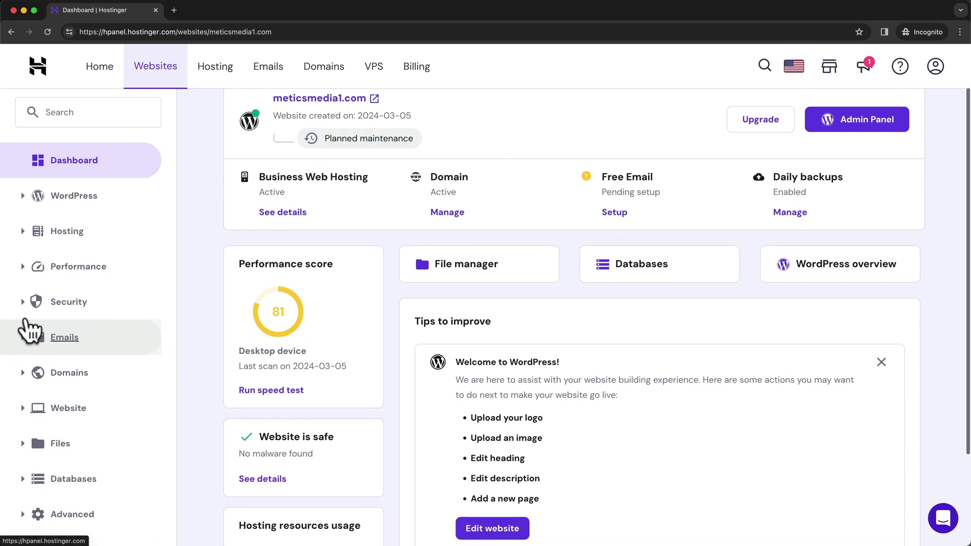
{"action": "left_click", "coordinate": [24, 303]}
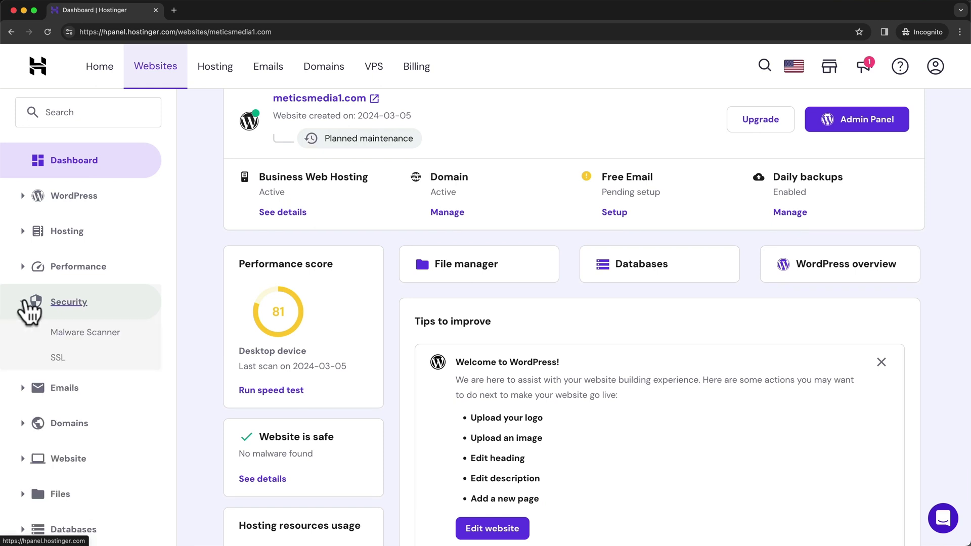
{"action": "left_click", "coordinate": [56, 359]}
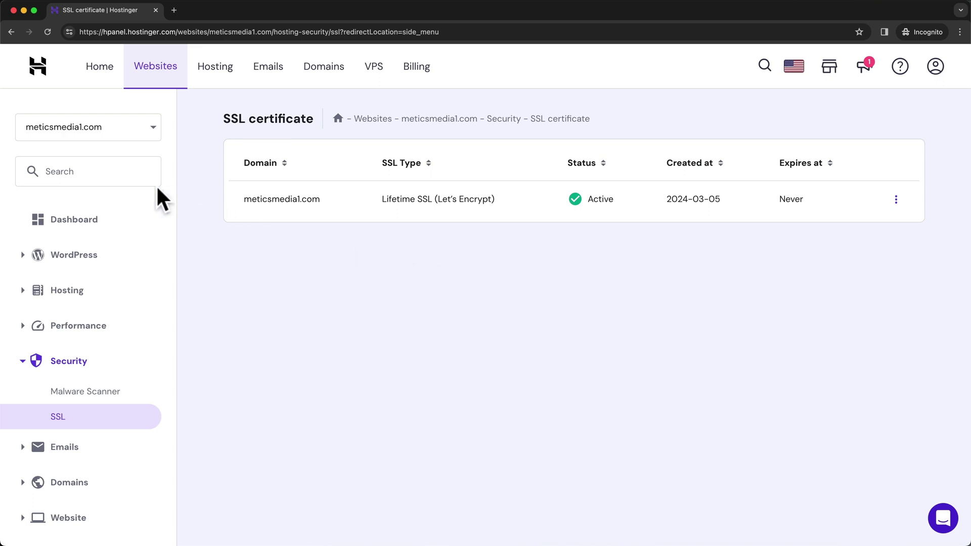
Return to the website dashboard and open the WordPress admin panel of meticsmedia1.com.
{"action": "left_click", "coordinate": [111, 222]}
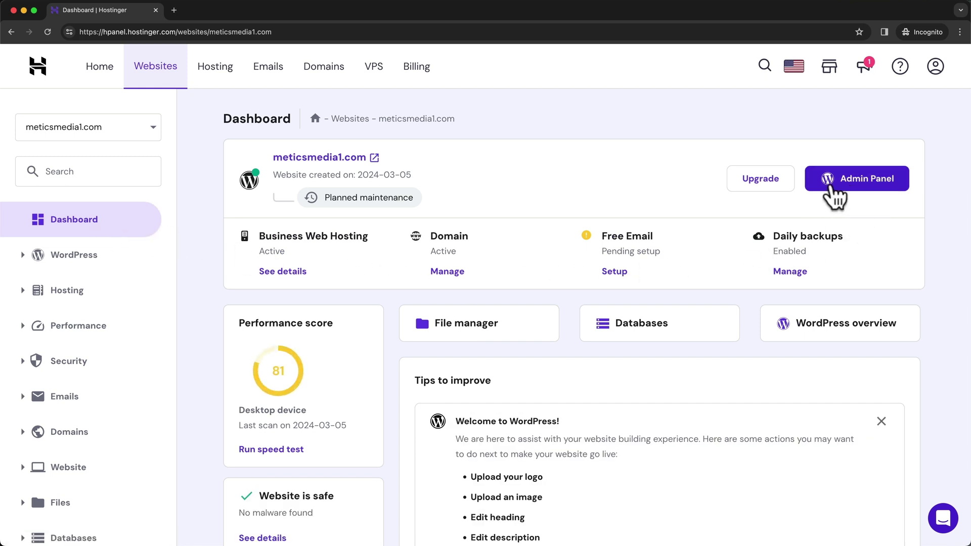
{"action": "left_click", "coordinate": [878, 196]}
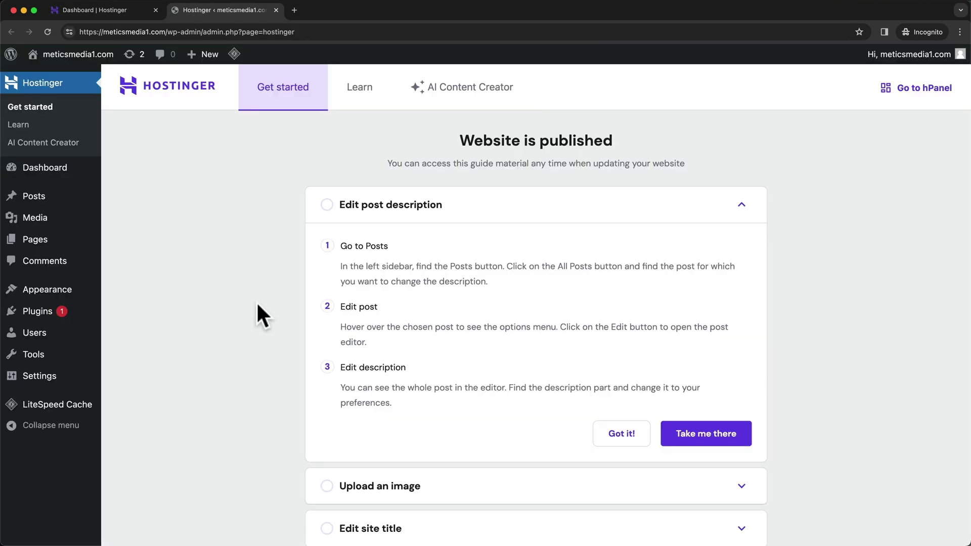